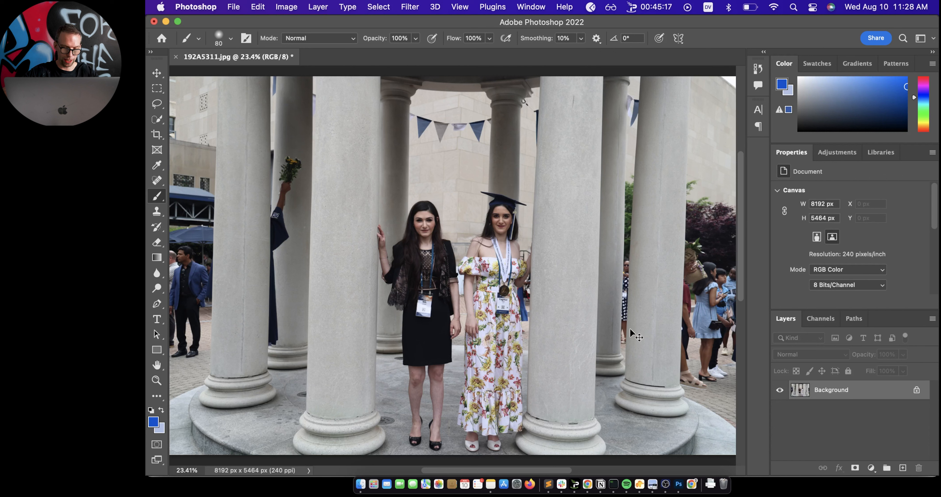
# Step: Duplicate the Background layer and rename the copy "duplicate"
pyautogui.press('super+j')
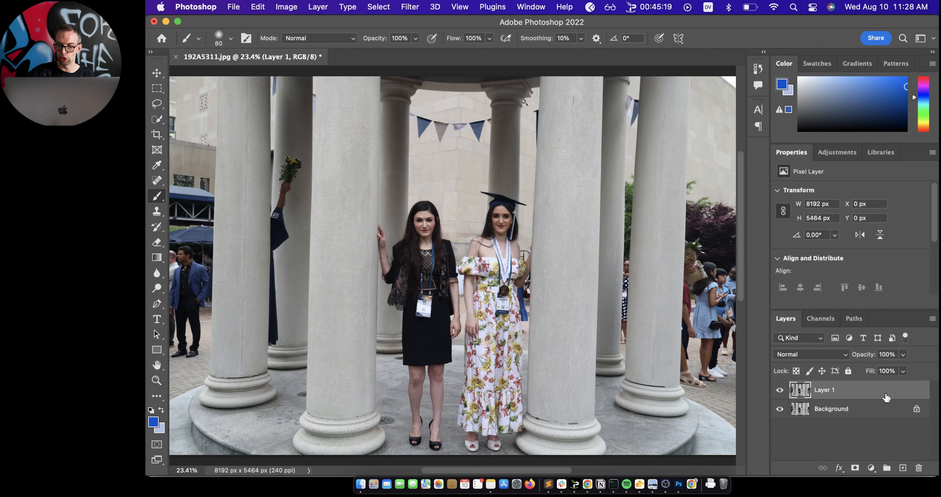
pyautogui.click(874, 414)
pyautogui.click(867, 395)
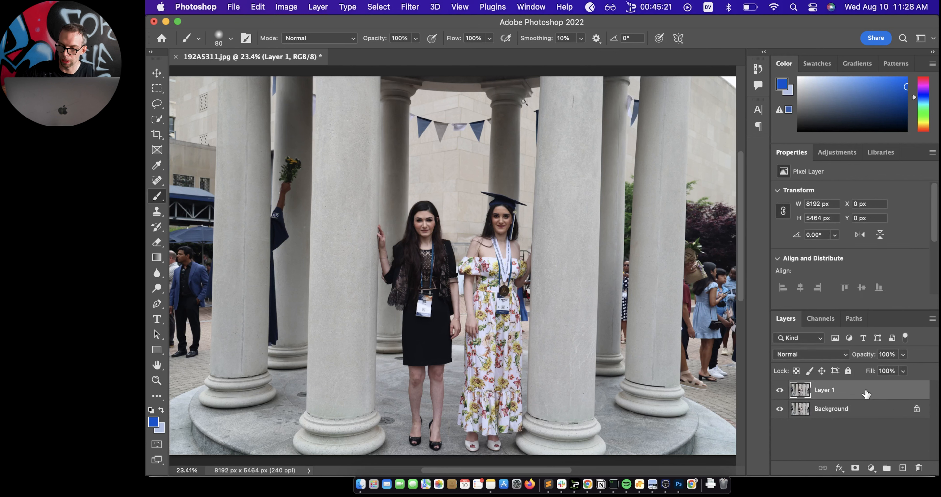
pyautogui.doubleClick(824, 393)
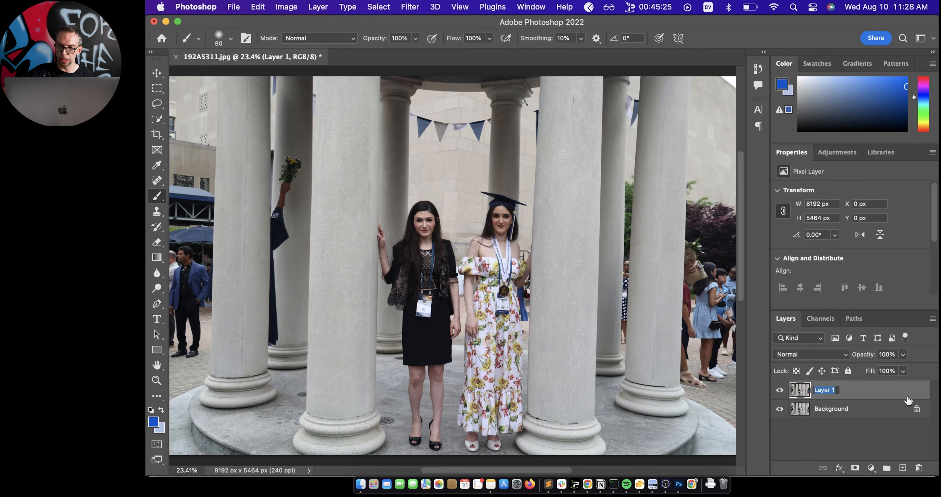
pyautogui.write('duplicate')
pyautogui.press('Return')
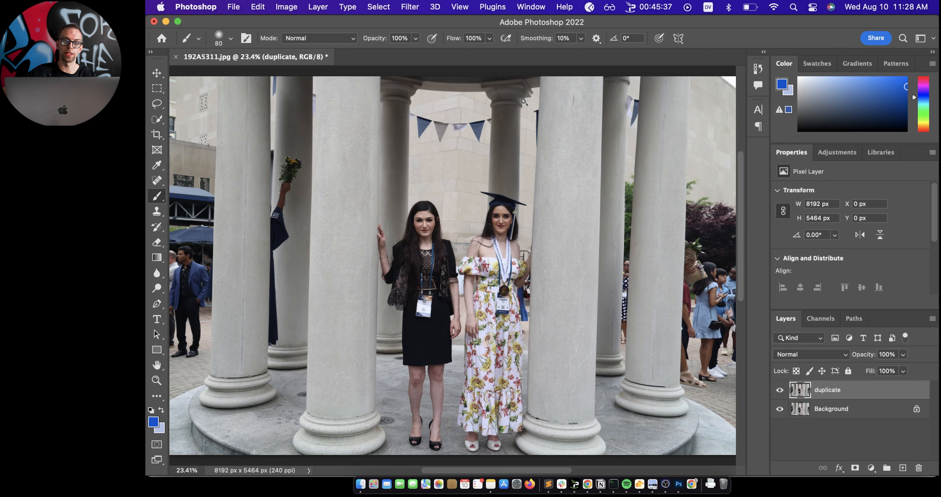
# Step: Add a layer mask to the duplicate layer and invert the mask to black
pyautogui.scroll(5, 472, 251)
pyautogui.scroll(3, 472, 252)
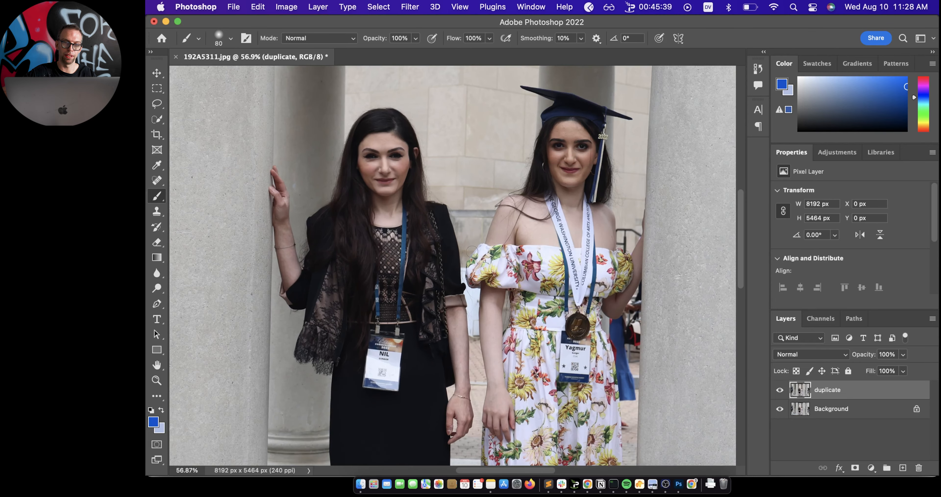
pyautogui.scroll(4, 439, 226)
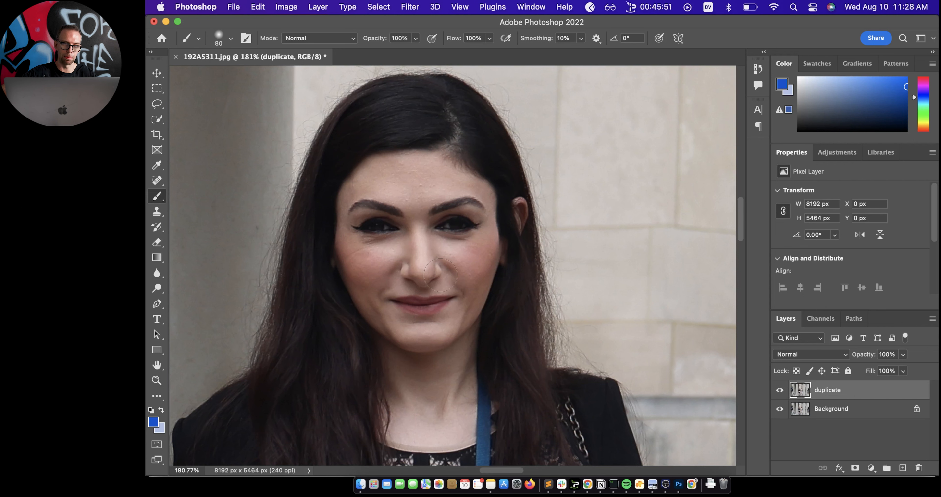
pyautogui.scroll(-1, 440, 274)
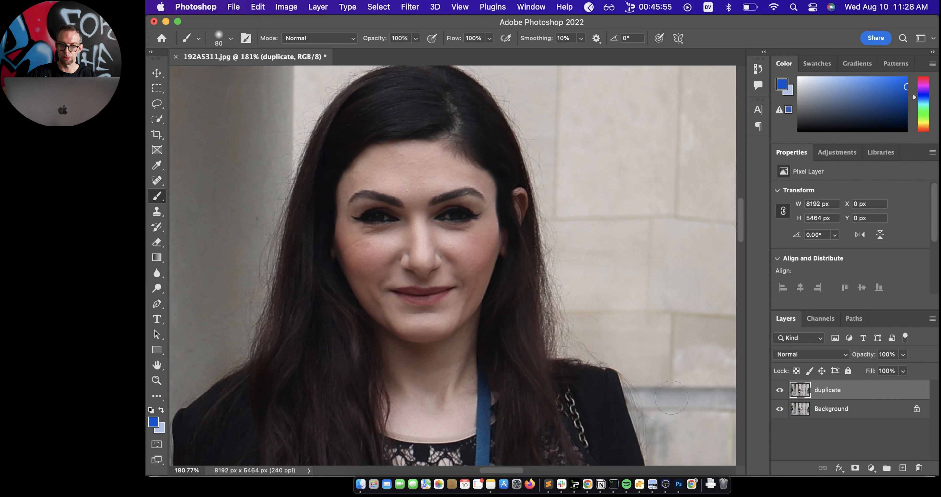
pyautogui.click(856, 468)
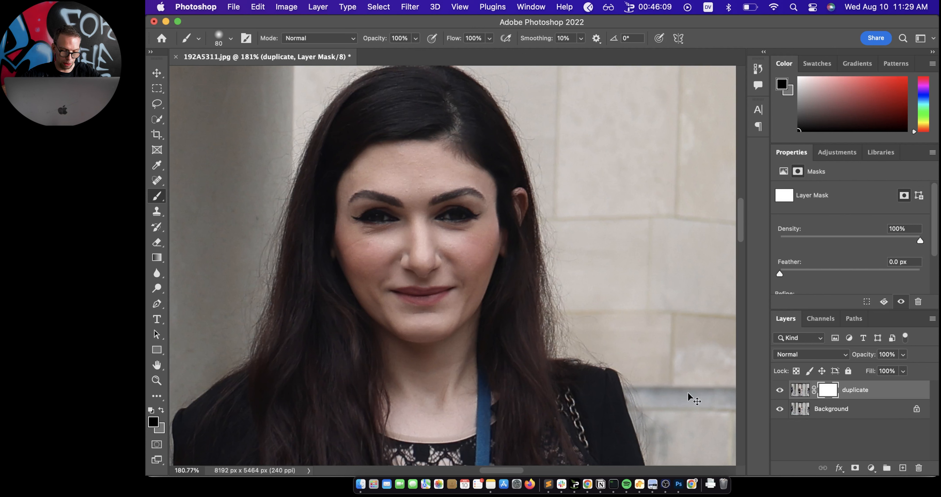
pyautogui.press('super+i')
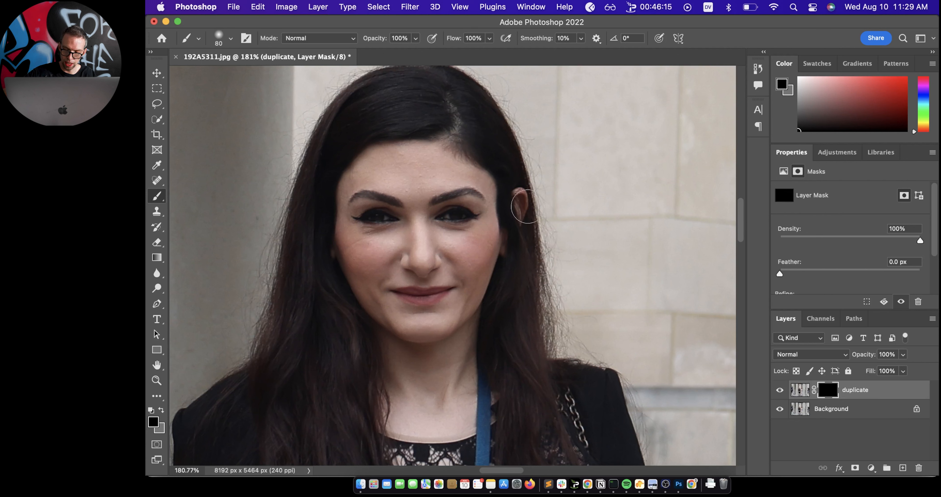
# Step: Show the red mask overlay and paint white over the lips of the woman in black with a 20 px brush
pyautogui.press('x')
pyautogui.press('\\')
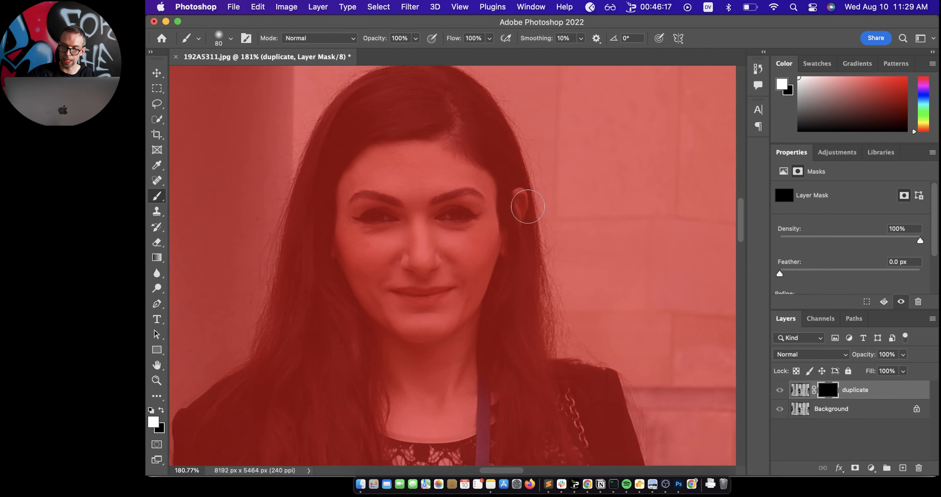
pyautogui.press('super+plus')
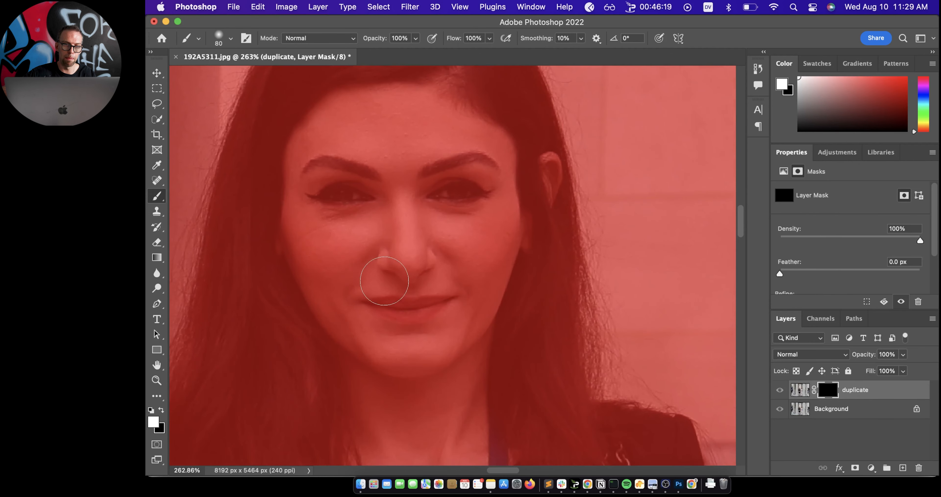
pyautogui.scroll(6, 384, 281)
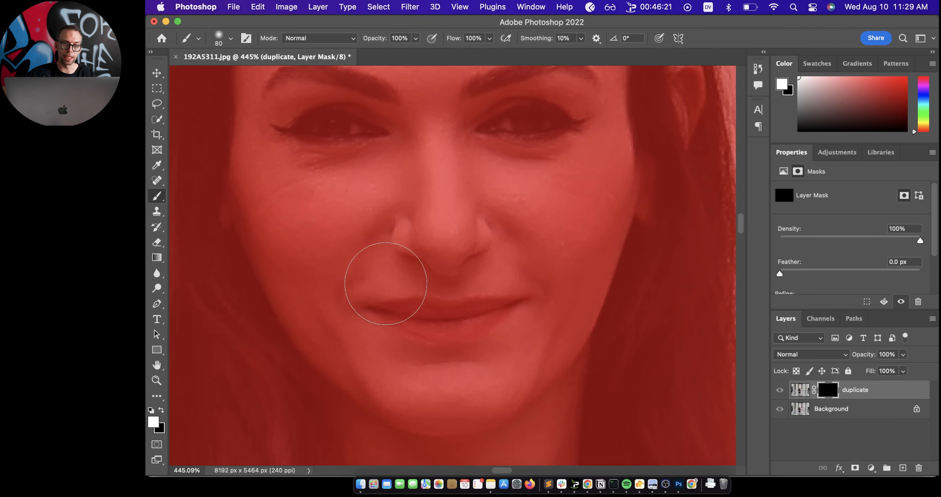
pyautogui.press('[')
pyautogui.press('[')
pyautogui.press('[')
pyautogui.press('[')
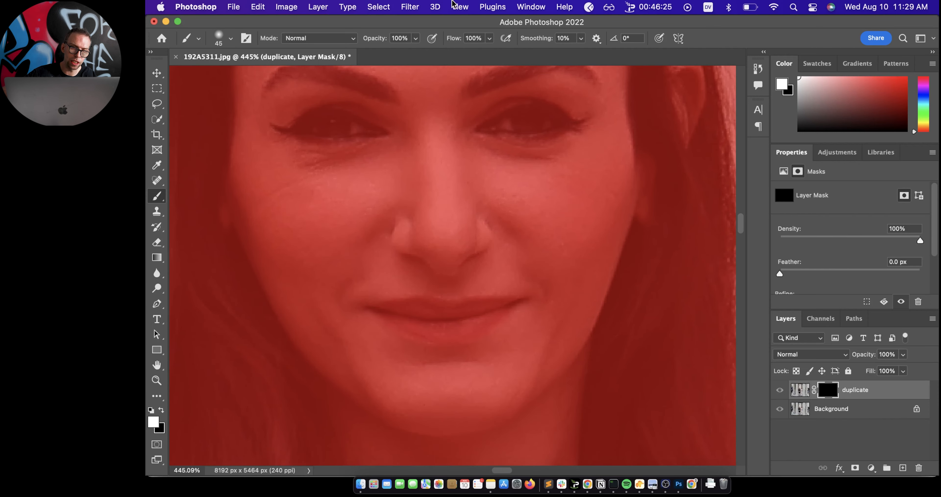
pyautogui.press('[')
pyautogui.press('[')
pyautogui.press('[')
pyautogui.press('[')
pyautogui.press('[')
pyautogui.click(391, 312)
pyautogui.moveTo(391, 312)
pyautogui.mouseDown()
pyautogui.moveTo(507, 307)
pyautogui.moveTo(449, 329)
pyautogui.moveTo(395, 311)
pyautogui.mouseUp()
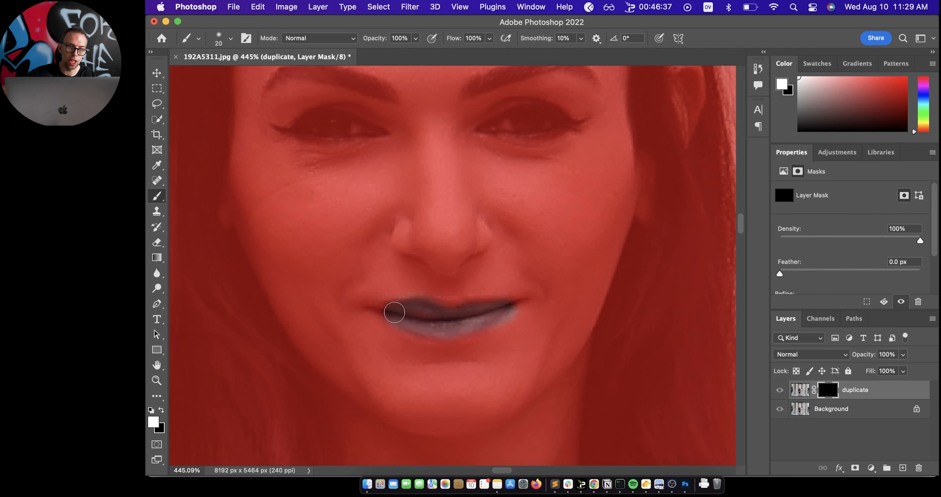
# Step: Extend the white mask painting into the corners of her mouth with an 8 px brush
pyautogui.press('[')
pyautogui.press('[')
pyautogui.press('[')
pyautogui.press('[')
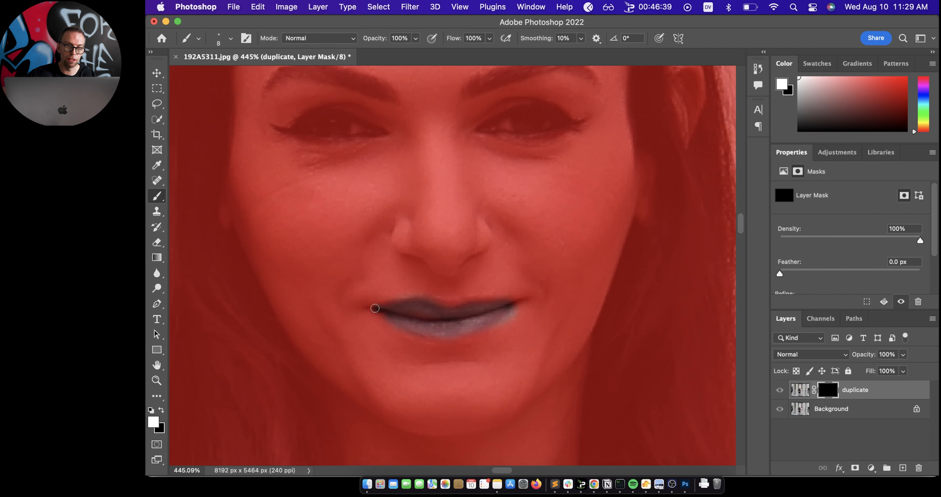
pyautogui.moveTo(375, 308); pyautogui.dragTo(390, 314)
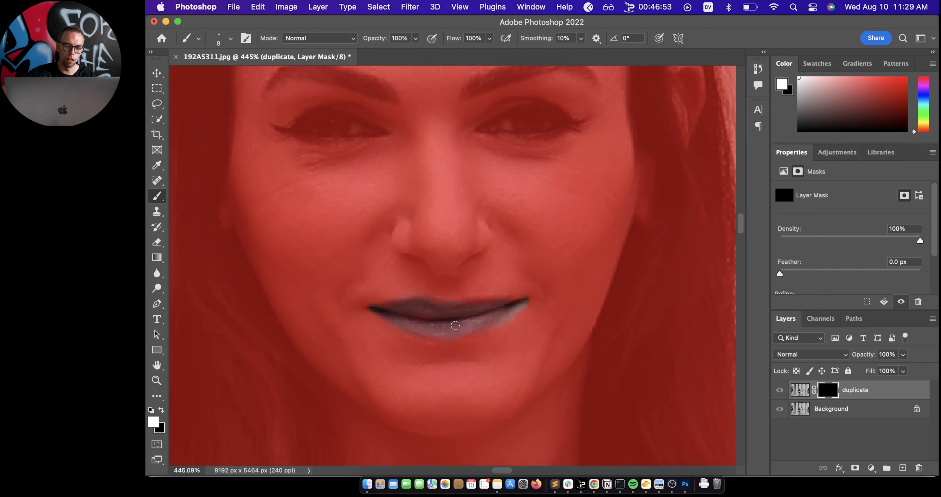
# Step: Paint white on the mask over the lips of the woman in the graduation cap, enlarging the brush to 20 px
pyautogui.hscroll(15, 486, 323)
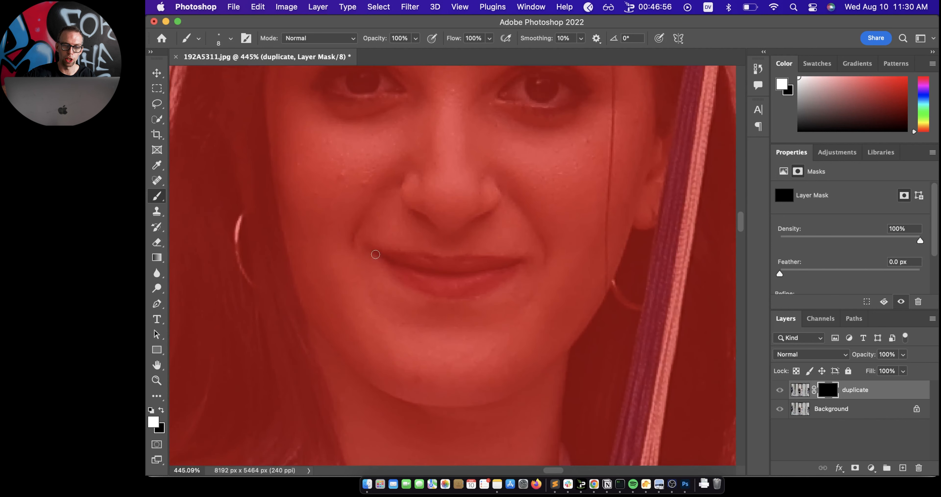
pyautogui.moveTo(375, 254)
pyautogui.mouseDown()
pyautogui.moveTo(431, 260)
pyautogui.moveTo(393, 267)
pyautogui.moveTo(457, 284)
pyautogui.moveTo(501, 267)
pyautogui.moveTo(402, 263)
pyautogui.moveTo(416, 276)
pyautogui.mouseUp()
pyautogui.press(']')
pyautogui.press(']')
pyautogui.press(']')
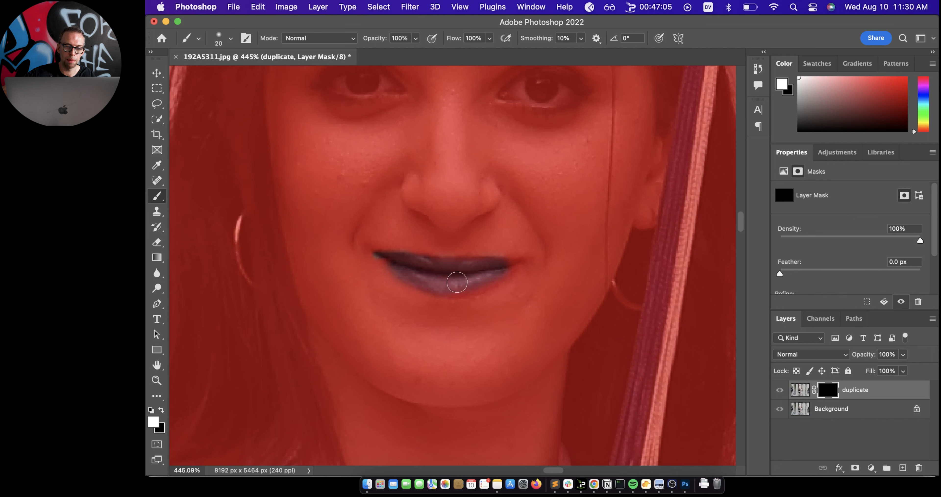
# Step: Fill in the lower edge and remaining corner of the graduate's lips on the mask with a 10 px brush
pyautogui.press('[')
pyautogui.press('[')
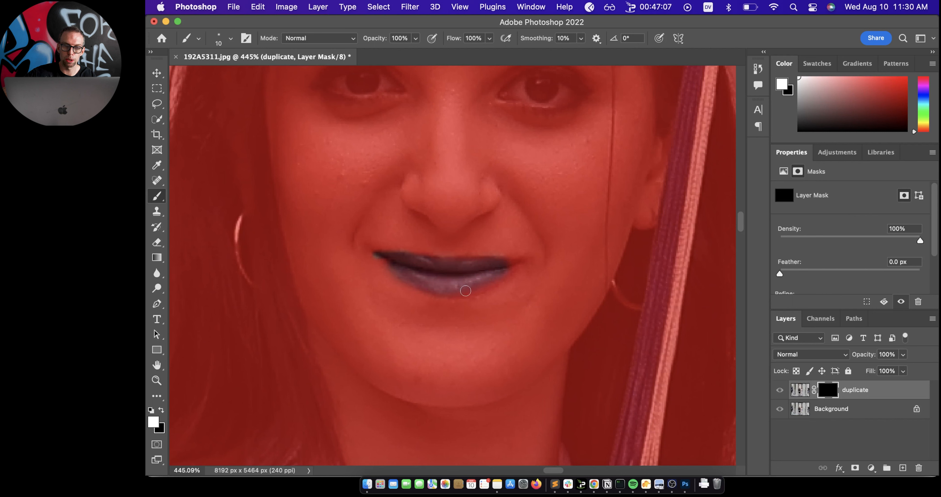
pyautogui.moveTo(507, 268)
pyautogui.mouseDown()
pyautogui.moveTo(520, 260)
pyautogui.moveTo(513, 269)
pyautogui.mouseUp()
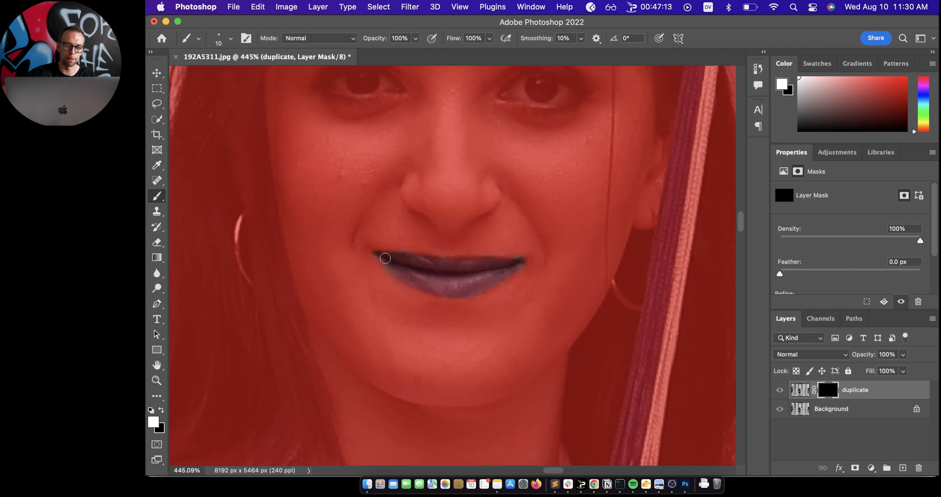
# Step: Hide the red mask overlay and swap the foreground colour to black, with both faces in view at 100%
pyautogui.hscroll(-2, 414, 280)
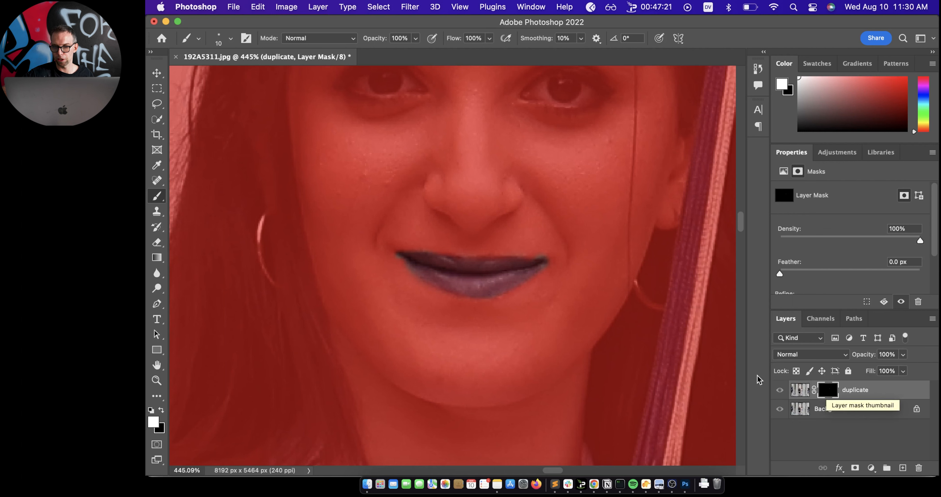
pyautogui.hscroll(-8, 676, 360)
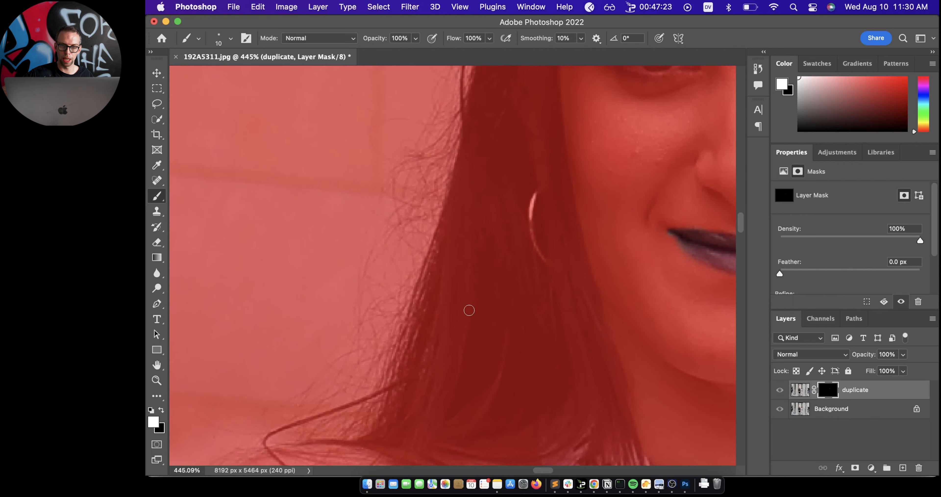
pyautogui.press('x')
pyautogui.press('\\')
pyautogui.scroll(-3, 371, 277)
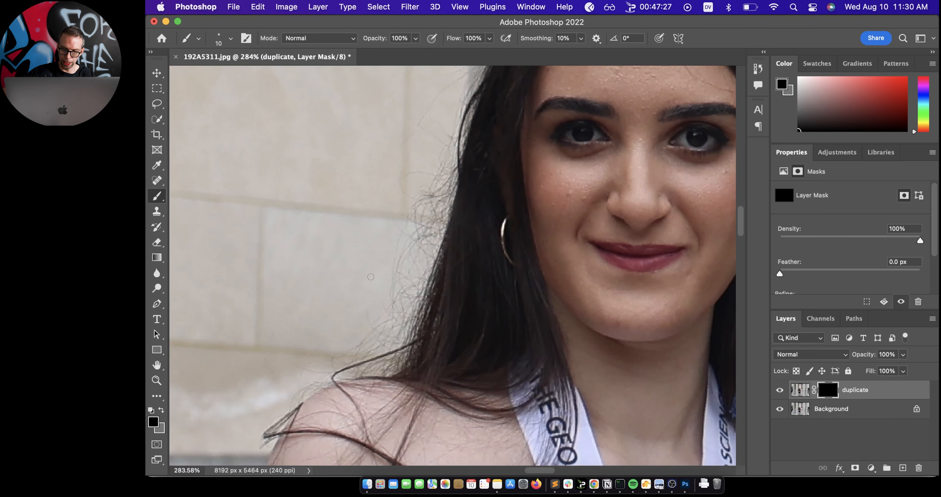
pyautogui.scroll(-5, 371, 276)
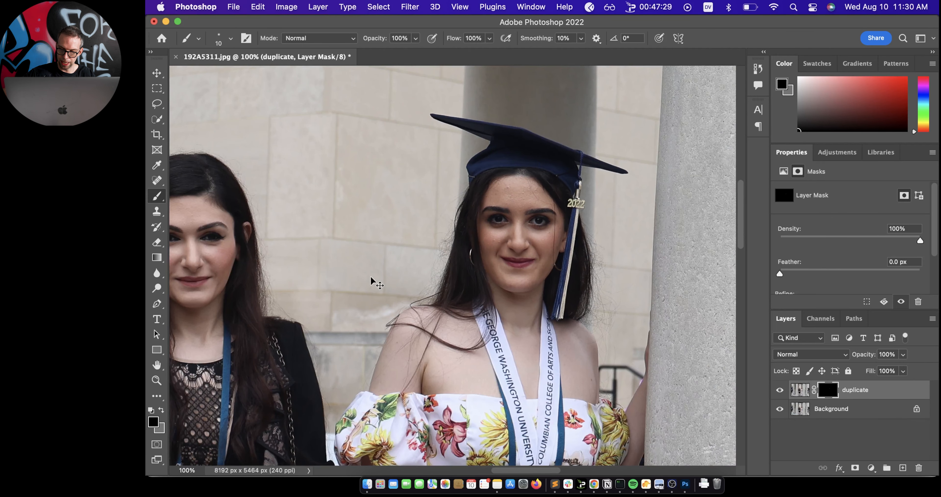
pyautogui.hscroll(-3, 371, 277)
pyautogui.hscroll(-2, 371, 277)
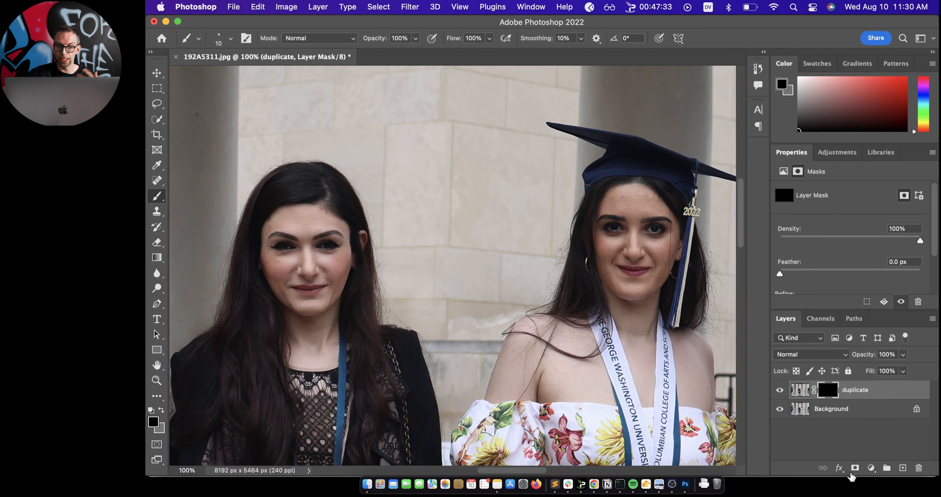
# Step: Add a Hue/Saturation adjustment layer above the duplicate layer and set its saturation to +18
pyautogui.click(872, 468)
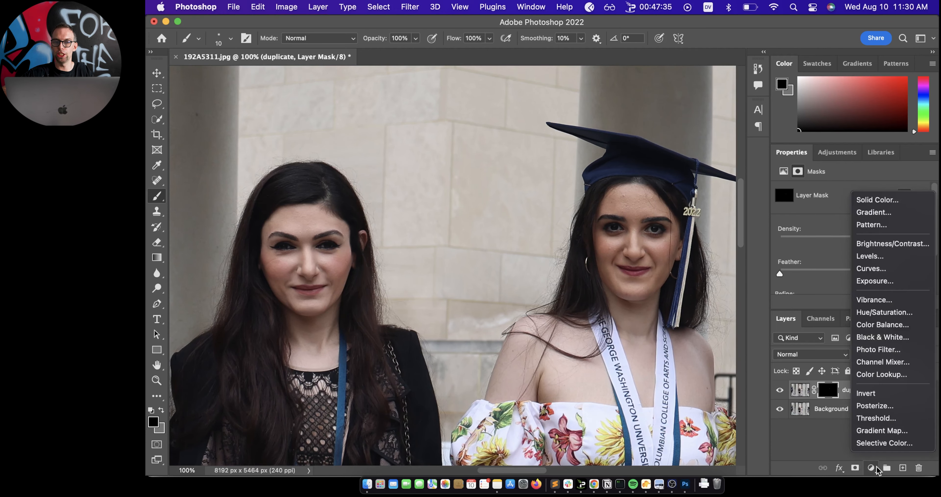
pyautogui.click(901, 314)
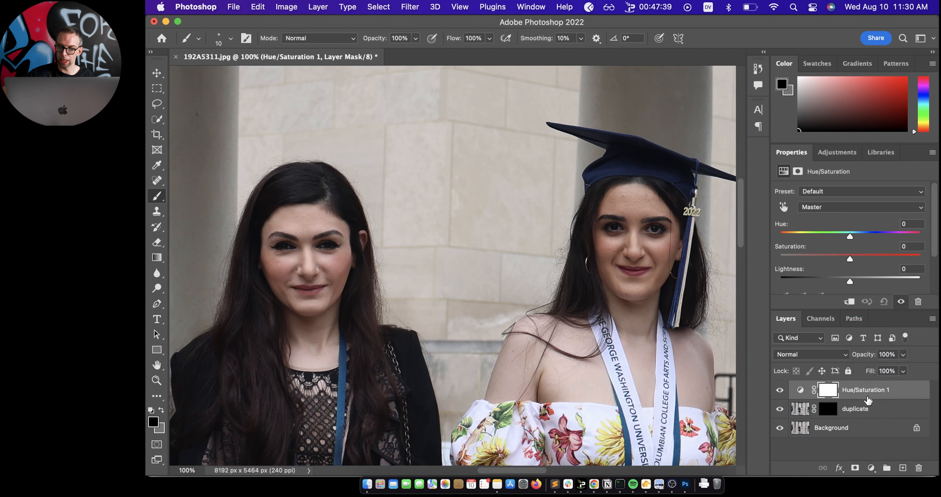
pyautogui.moveTo(850, 259); pyautogui.dragTo(908, 267)
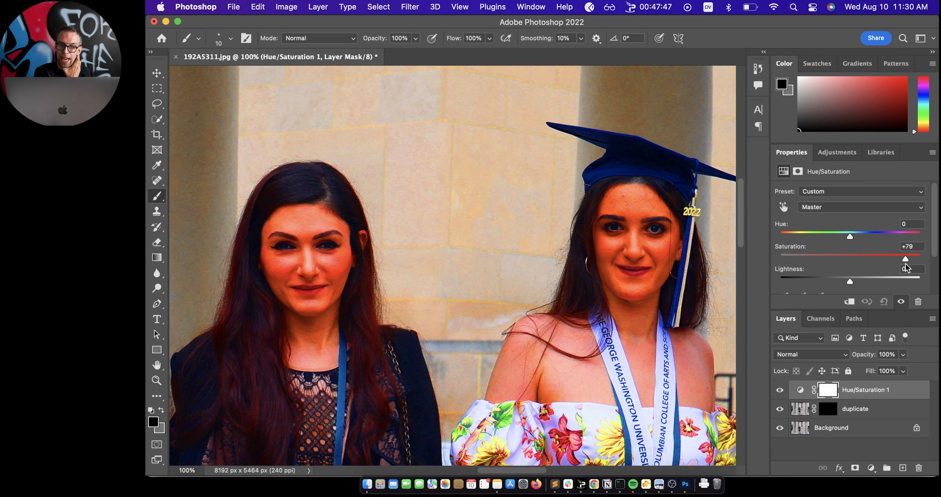
pyautogui.moveTo(907, 266); pyautogui.dragTo(863, 260)
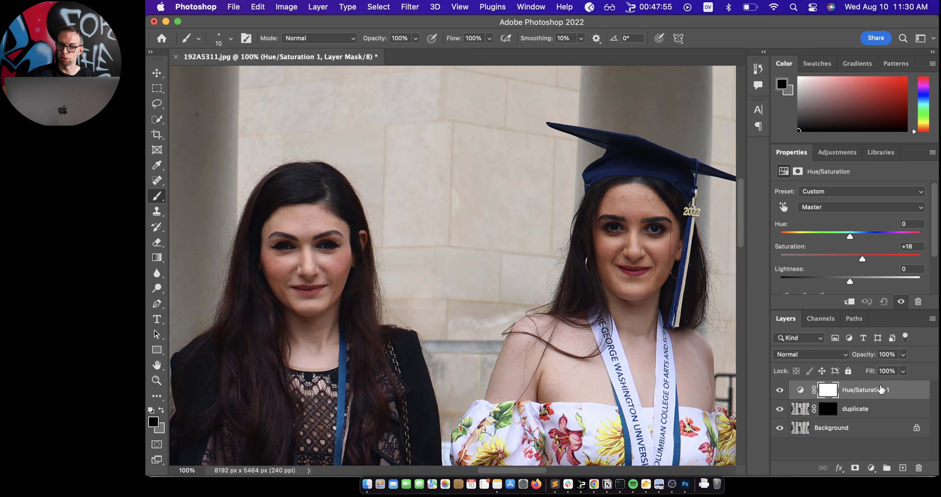
# Step: Clip the Hue/Saturation adjustment to the duplicate layer and raise its saturation to +34
pyautogui.click(849, 302)
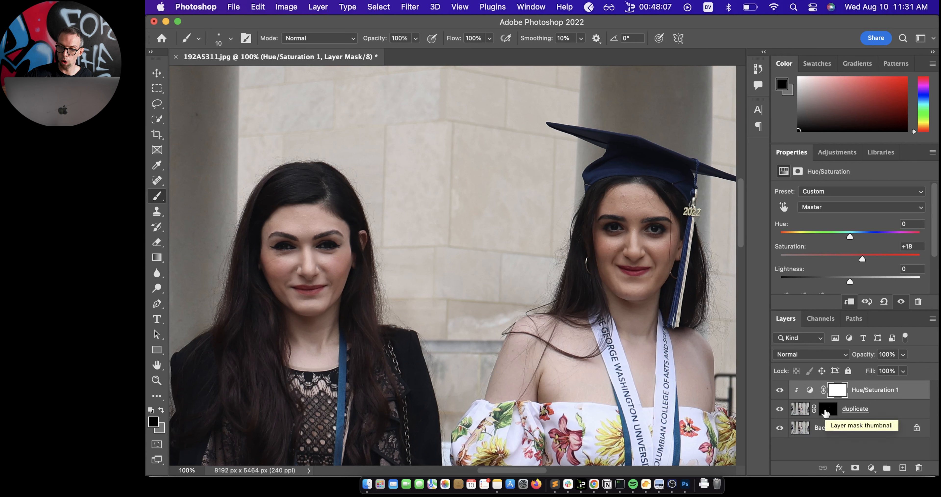
pyautogui.moveTo(862, 260)
pyautogui.mouseDown()
pyautogui.moveTo(899, 262)
pyautogui.moveTo(849, 261)
pyautogui.moveTo(893, 260)
pyautogui.moveTo(852, 261)
pyautogui.moveTo(882, 262)
pyautogui.moveTo(875, 261)
pyautogui.mouseUp()
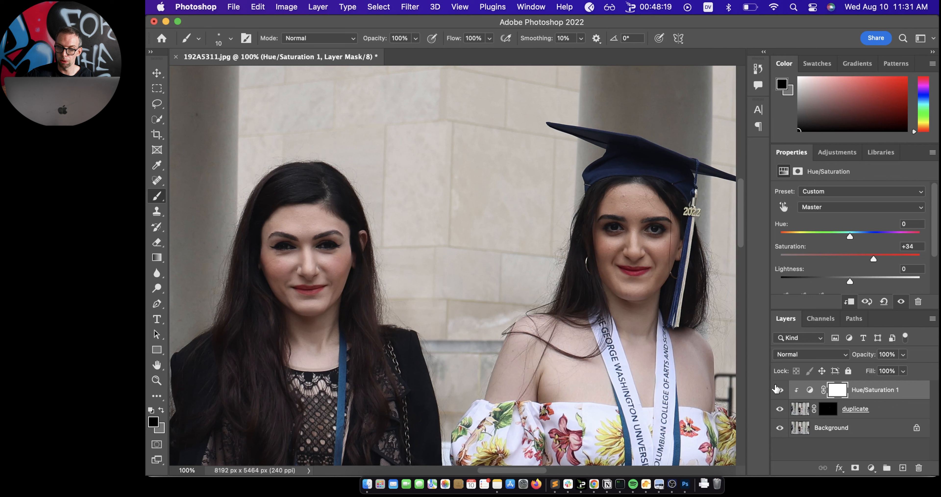
# Step: Compare both women's lips with the Hue/Saturation adjustment hidden and shown
pyautogui.click(779, 390)
pyautogui.click(780, 390)
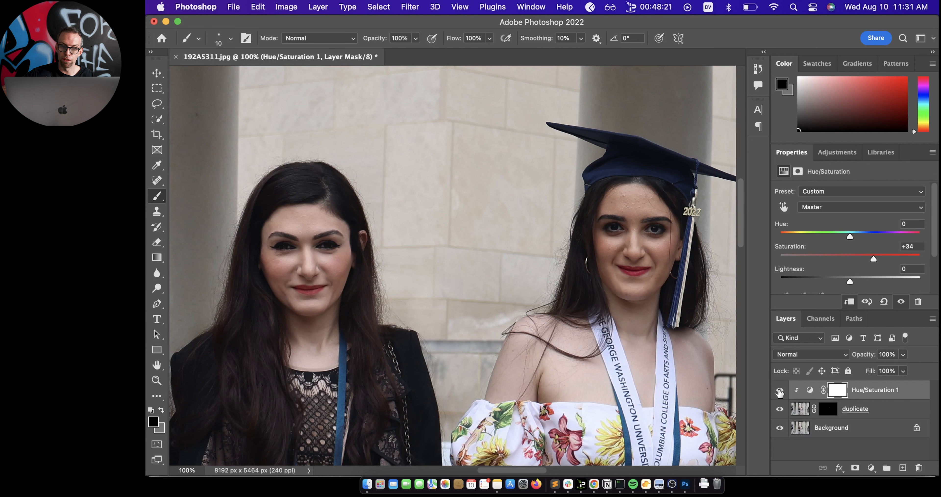
pyautogui.click(780, 390)
pyautogui.click(780, 391)
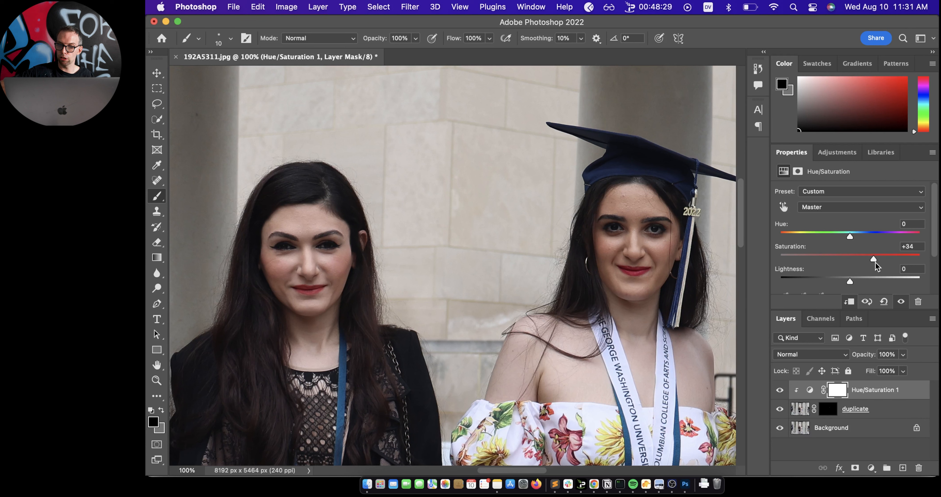
pyautogui.moveTo(851, 282); pyautogui.dragTo(850, 287)
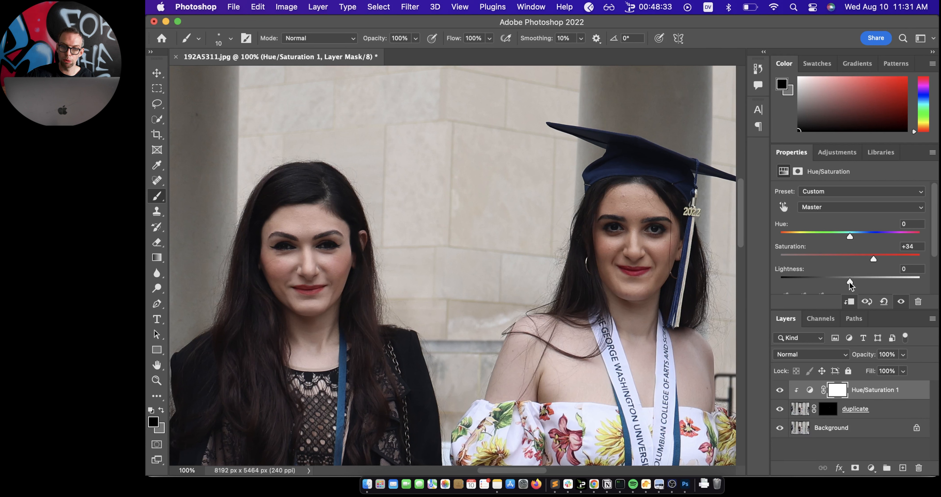
pyautogui.click(780, 390)
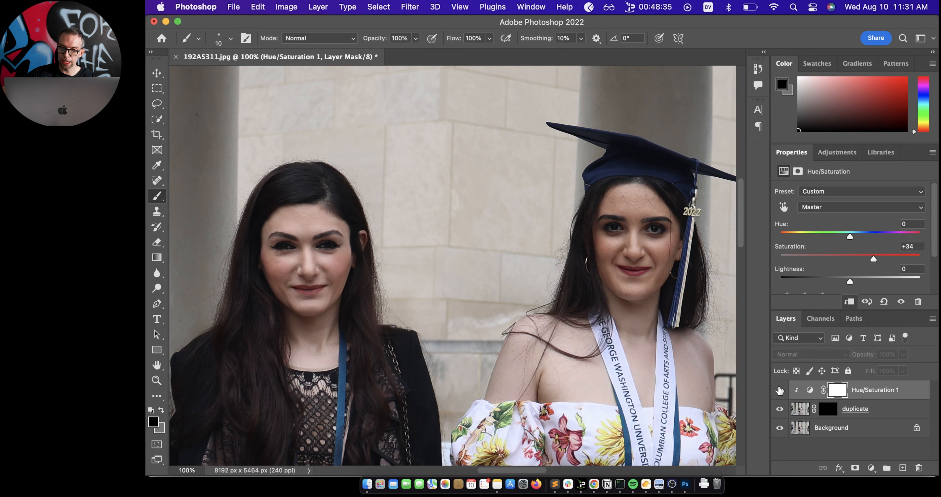
pyautogui.click(780, 390)
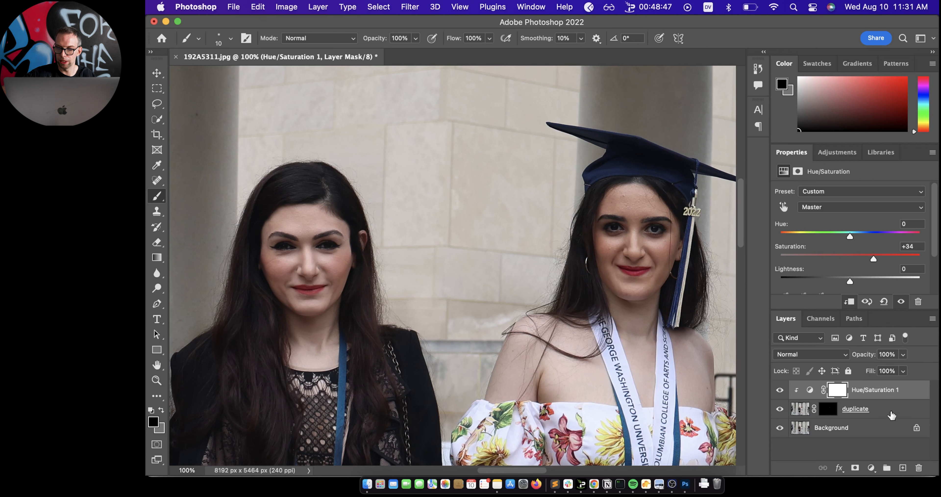
# Step: Add a new empty layer above the Hue/Saturation adjustment layer
pyautogui.click(892, 415)
pyautogui.click(908, 395)
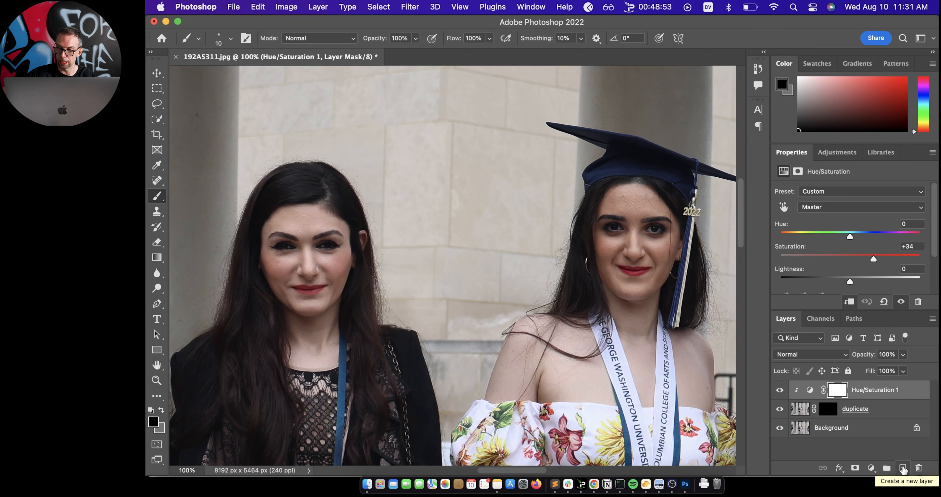
pyautogui.click(903, 468)
# Step: Heal blemishes on the dark-jacketed woman's forehead on the new layer, using the Spot Healing Brush at 40 px
pyautogui.scroll(5, 669, 256)
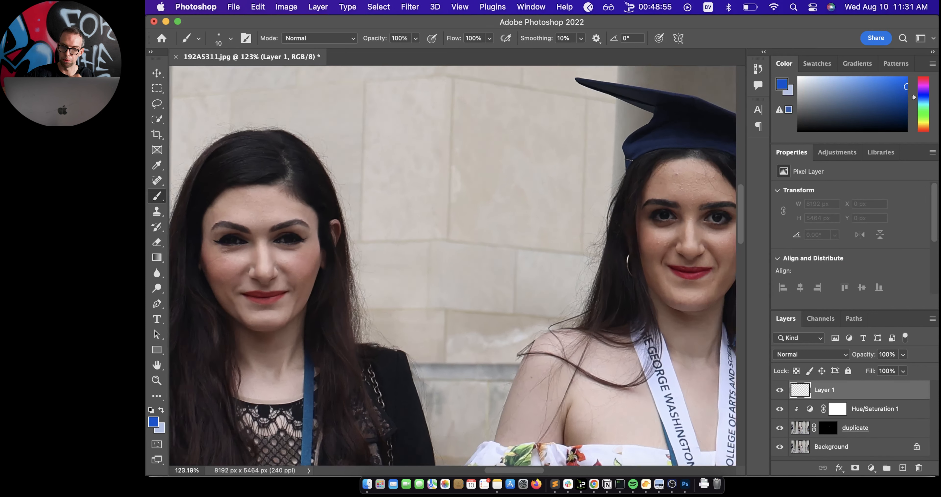
pyautogui.hscroll(-10, 334, 256)
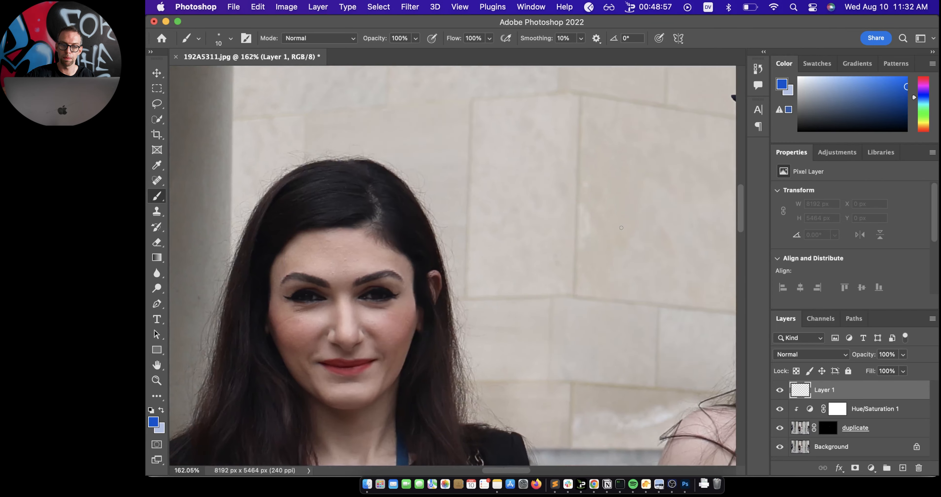
pyautogui.scroll(4, 372, 265)
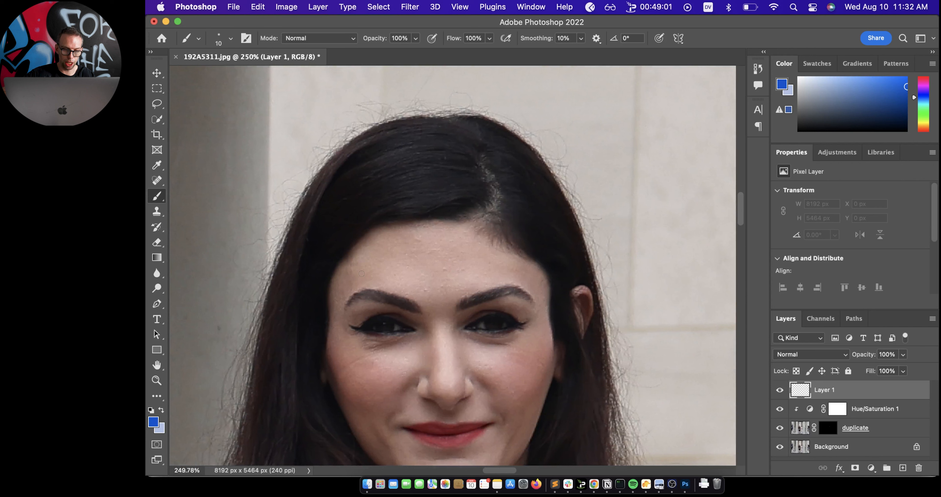
pyautogui.press('j')
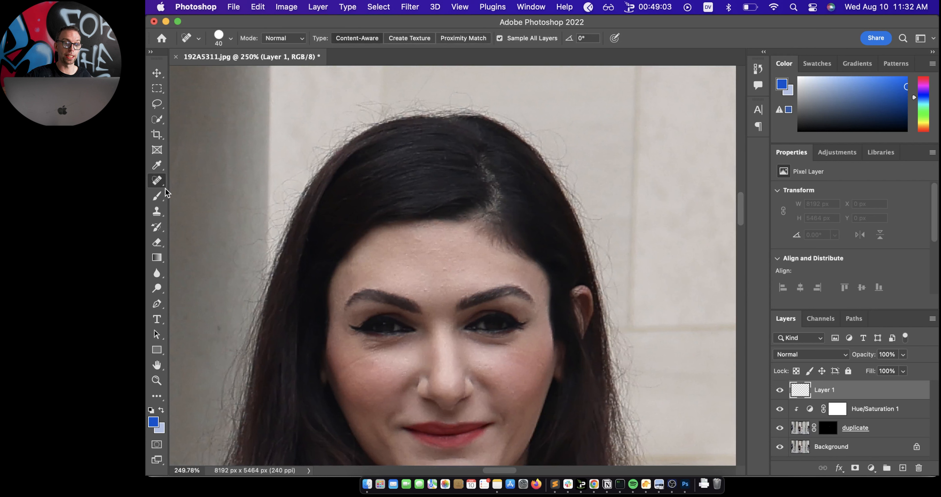
pyautogui.click(158, 181)
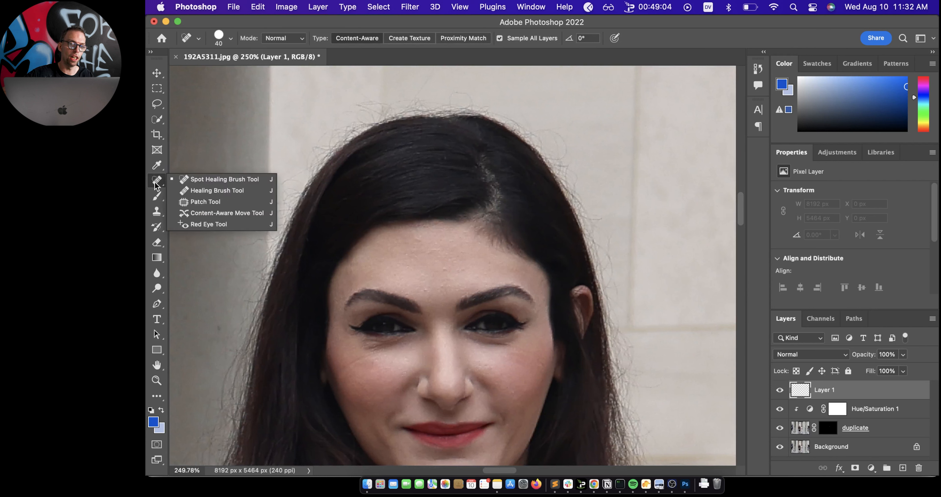
pyautogui.click(193, 180)
pyautogui.click(448, 267)
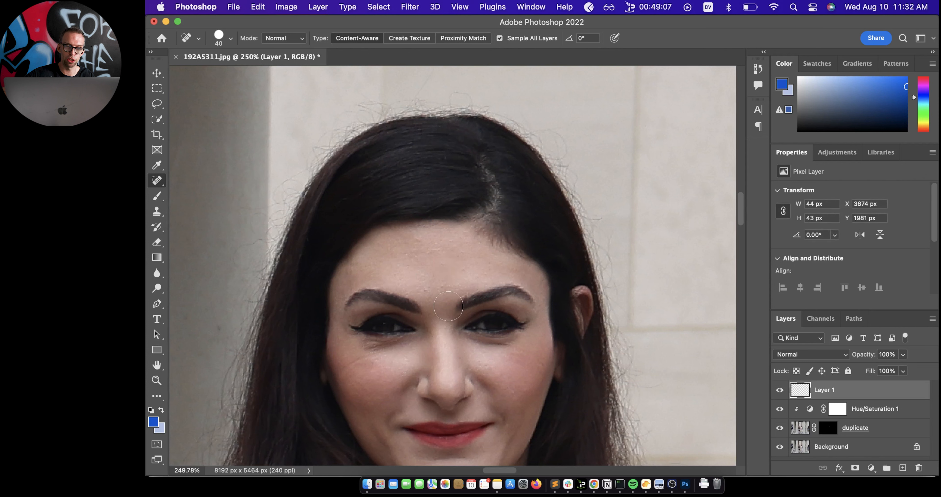
pyautogui.click(436, 252)
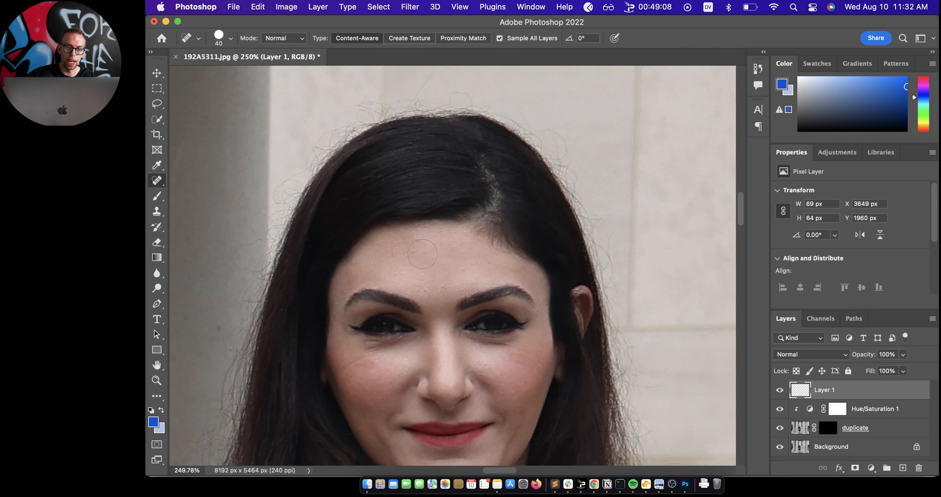
pyautogui.click(157, 181)
pyautogui.click(189, 182)
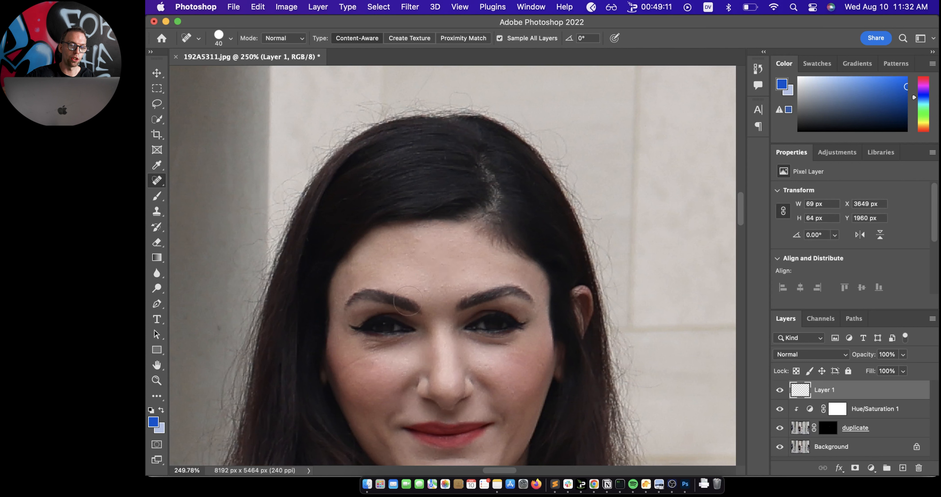
pyautogui.click(407, 245)
pyautogui.click(411, 279)
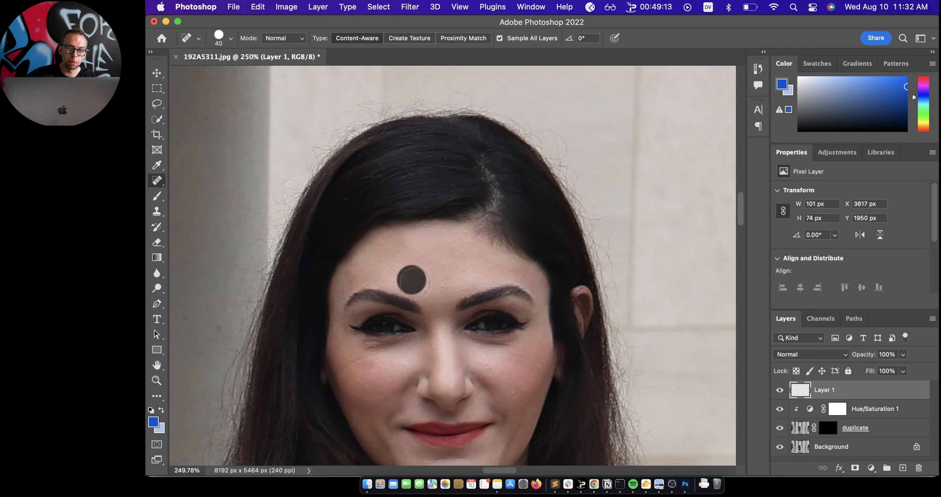
# Step: Undo the 40 px healing stroke above the brows and retouch the centre of her forehead with a 25 px Spot Healing Brush
pyautogui.moveTo(424, 284); pyautogui.dragTo(455, 283)
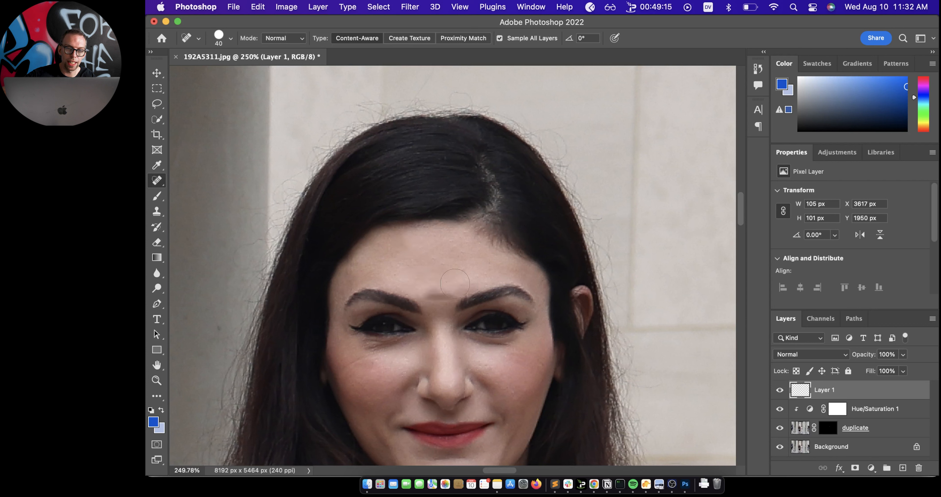
pyautogui.press('super+z')
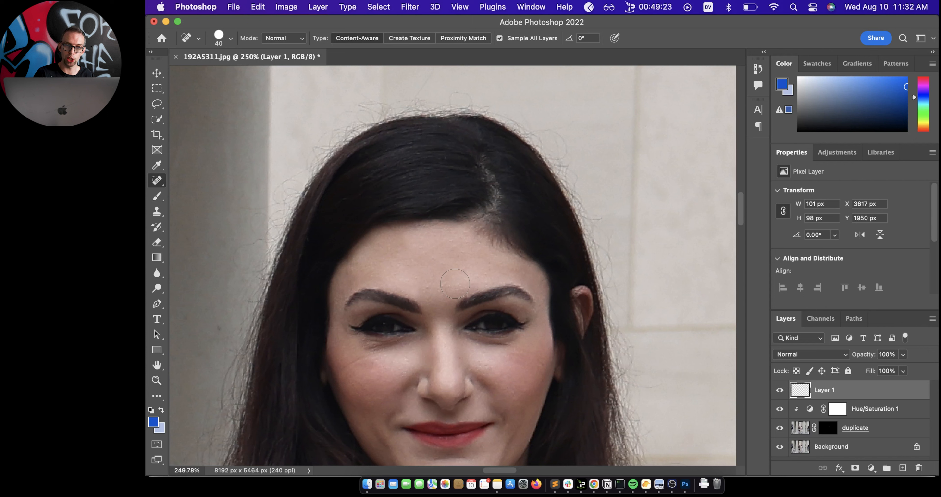
pyautogui.press('[')
pyautogui.moveTo(453, 284); pyautogui.dragTo(437, 291)
pyautogui.click(424, 289)
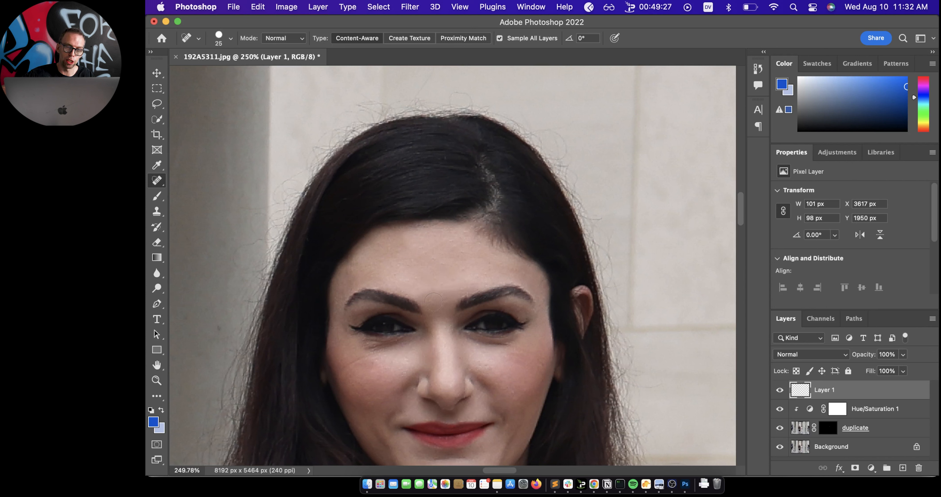
pyautogui.click(453, 288)
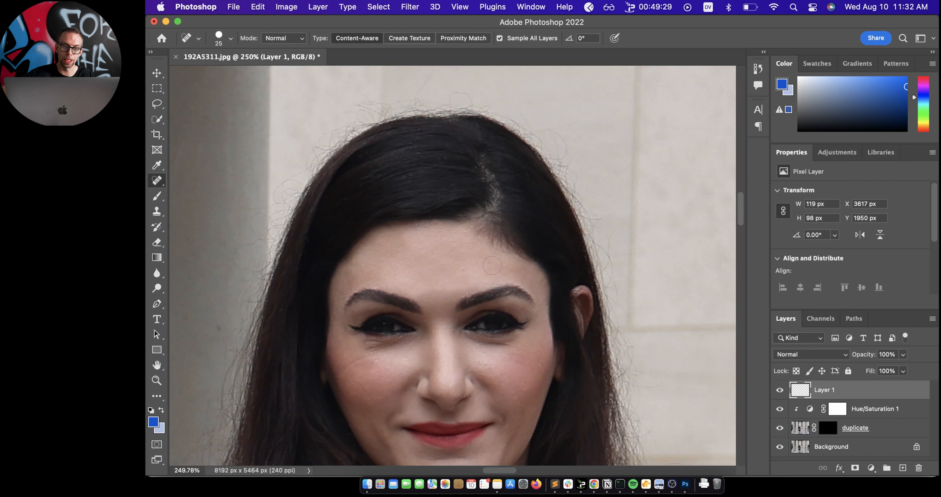
pyautogui.moveTo(492, 265); pyautogui.dragTo(455, 256)
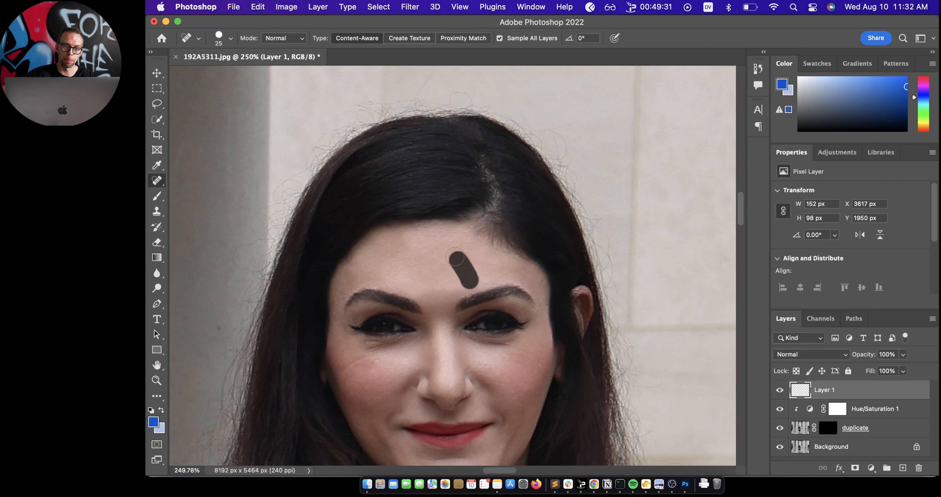
pyautogui.moveTo(460, 287); pyautogui.dragTo(444, 286)
pyautogui.click(433, 289)
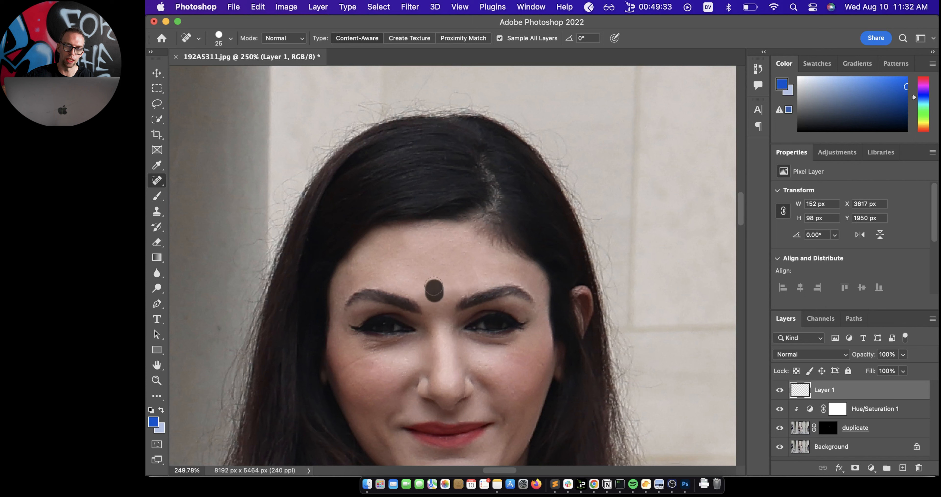
# Step: Heal the remaining spots along her hairline and above both eyebrows with the 25 px Spot Healing Brush
pyautogui.click(402, 258)
pyautogui.moveTo(409, 245); pyautogui.dragTo(398, 244)
pyautogui.click(389, 245)
pyautogui.click(351, 279)
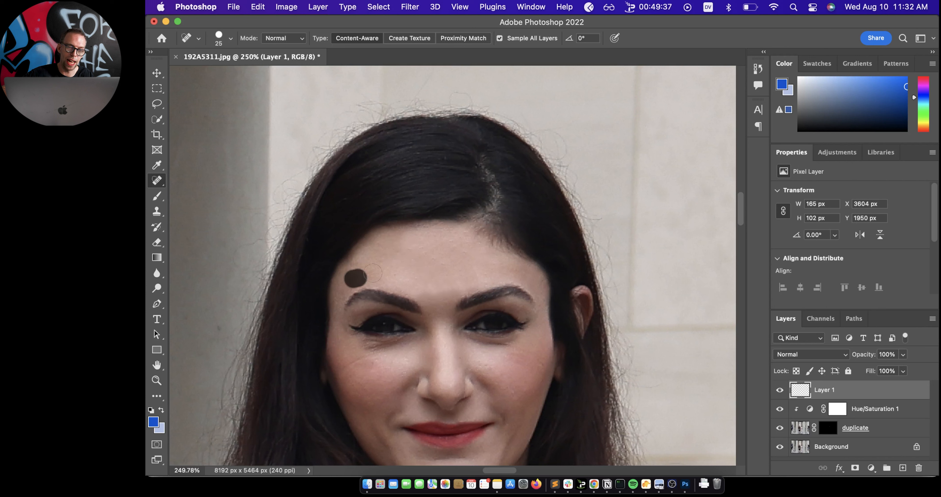
pyautogui.click(370, 279)
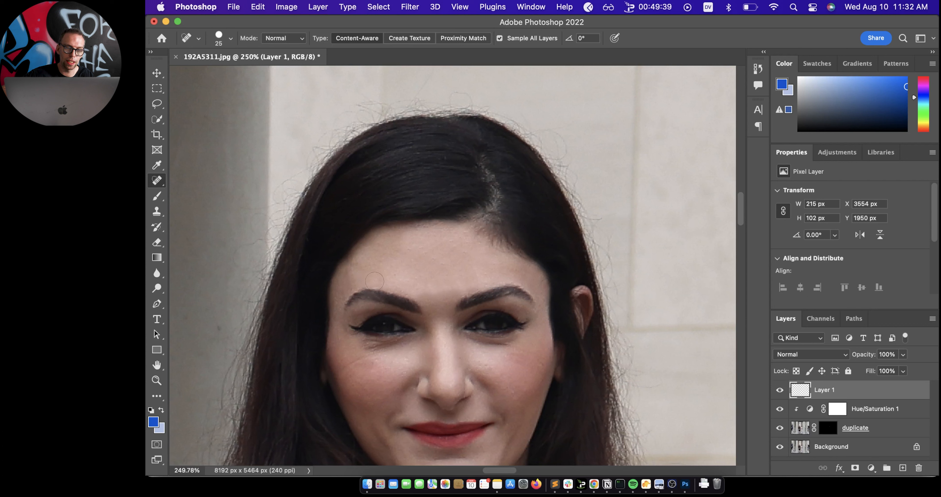
pyautogui.click(441, 271)
pyautogui.click(475, 275)
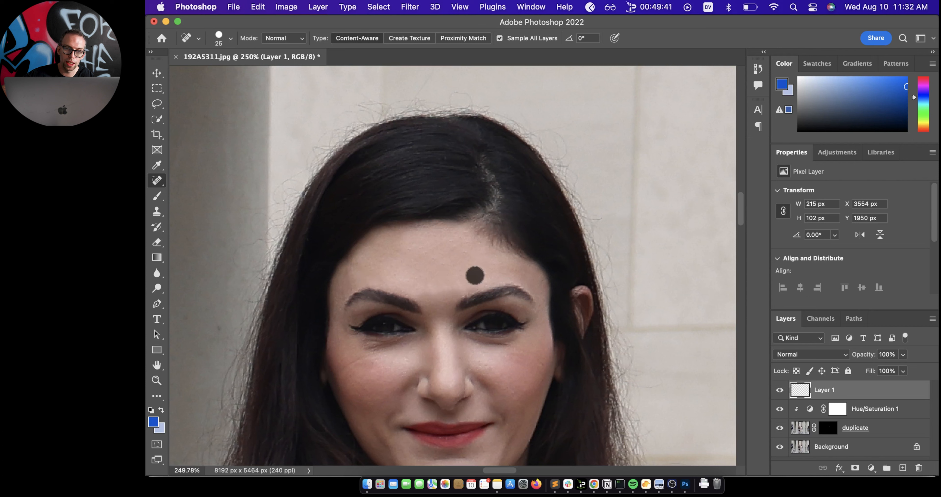
pyautogui.click(527, 273)
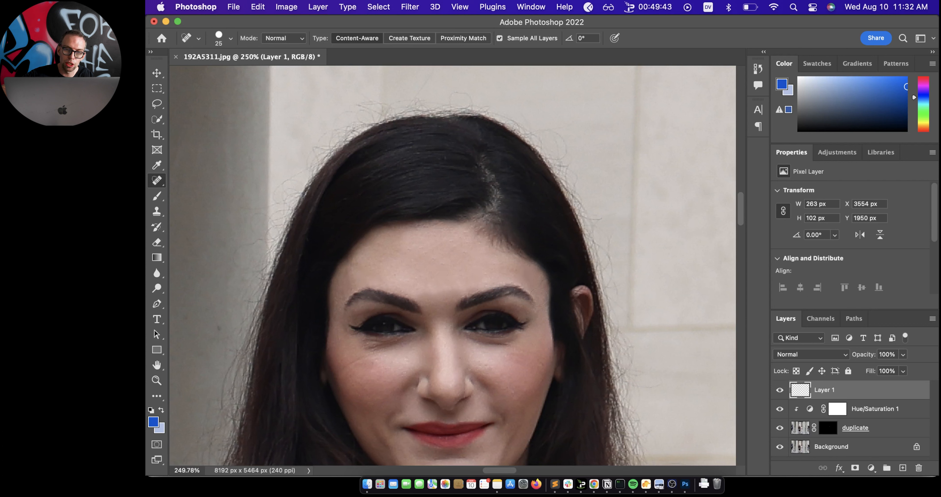
# Step: Heal small marks on both cheeks below her eyes with the 25 px Spot Healing Brush
pyautogui.click(356, 365)
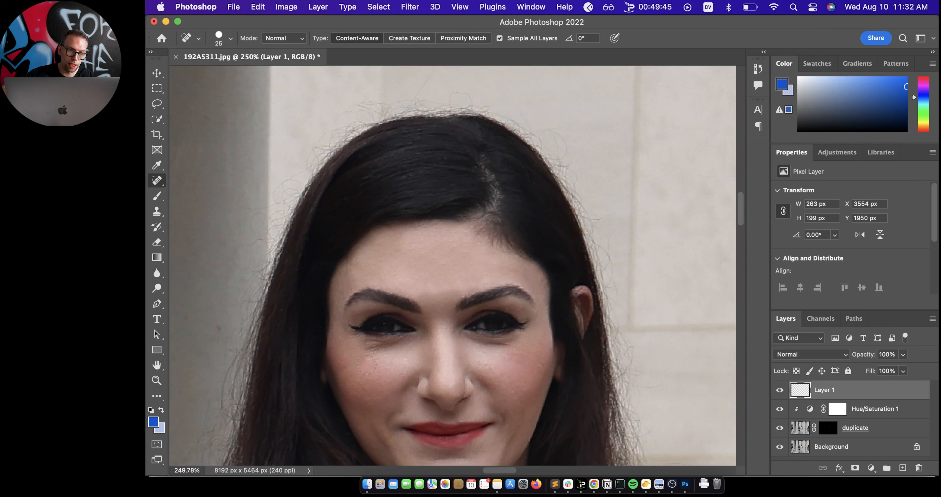
pyautogui.click(368, 363)
pyautogui.click(348, 369)
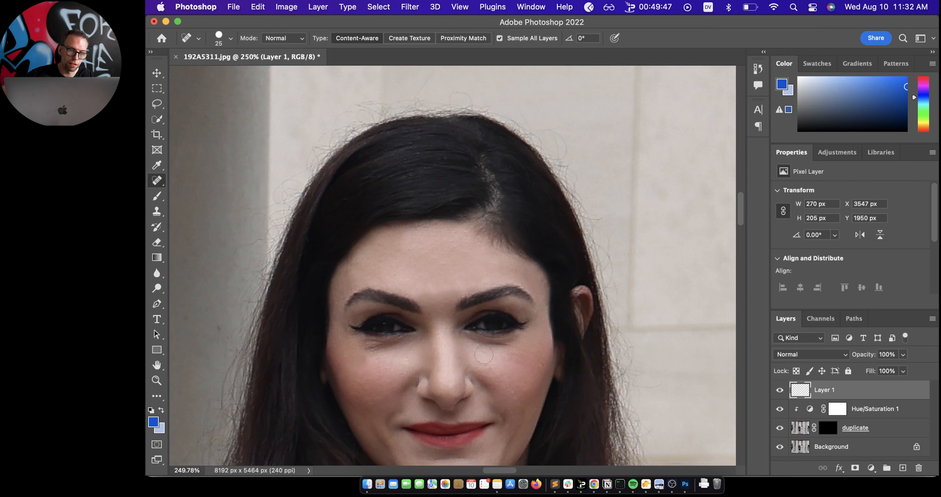
pyautogui.click(485, 363)
pyautogui.click(508, 358)
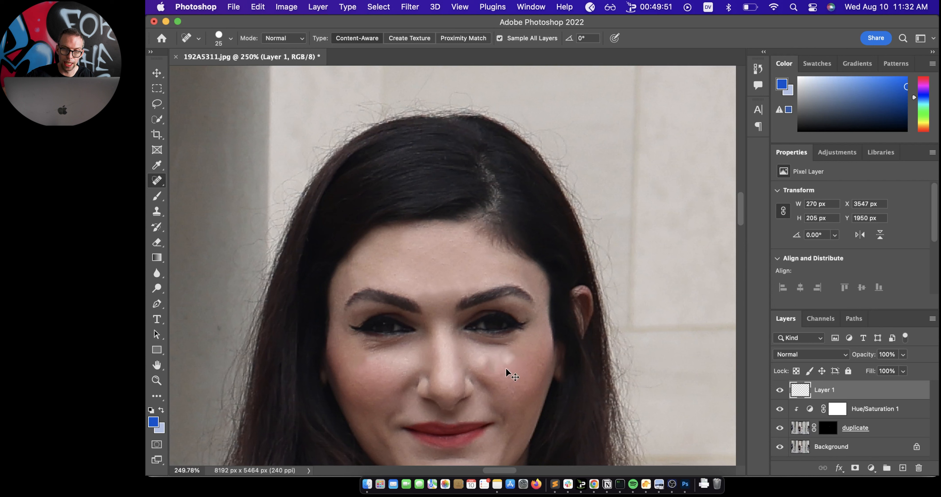
pyautogui.click(510, 362)
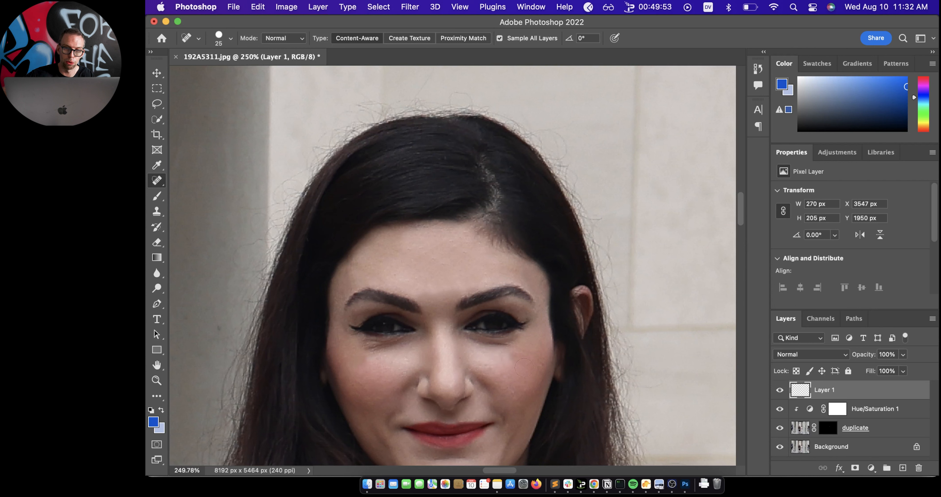
pyautogui.click(526, 365)
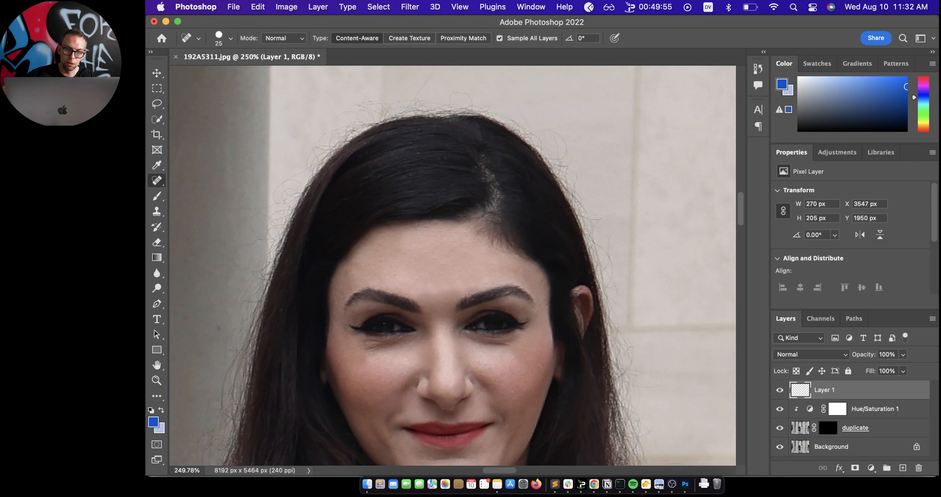
pyautogui.click(508, 371)
pyautogui.click(489, 367)
# Step: Heal the raised bumps in the centre of the capped graduate's forehead with the 25 px Spot Healing Brush
pyautogui.hscroll(10, 508, 373)
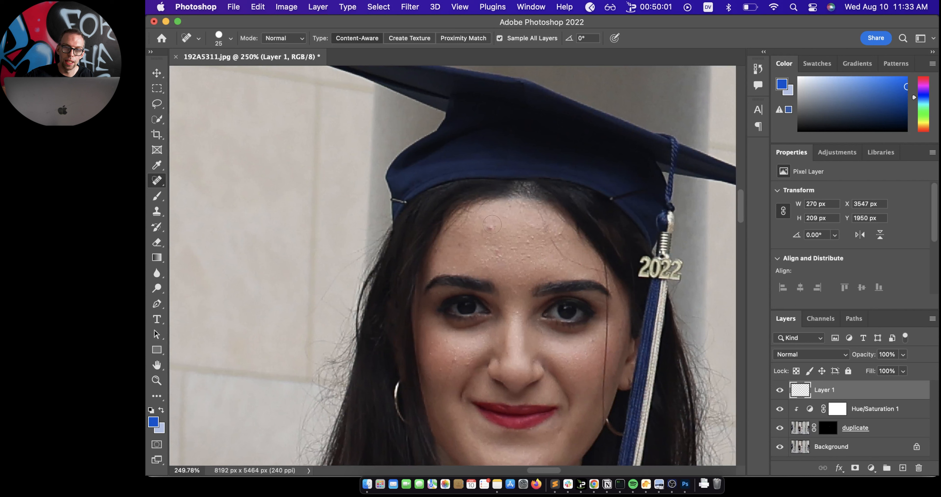
pyautogui.click(490, 228)
pyautogui.click(493, 246)
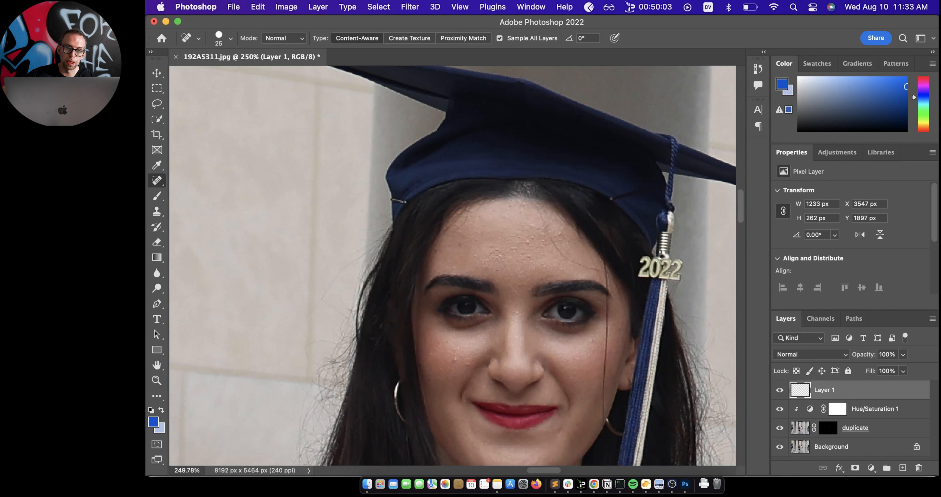
pyautogui.click(497, 261)
pyautogui.click(480, 260)
pyautogui.click(487, 267)
pyautogui.click(515, 250)
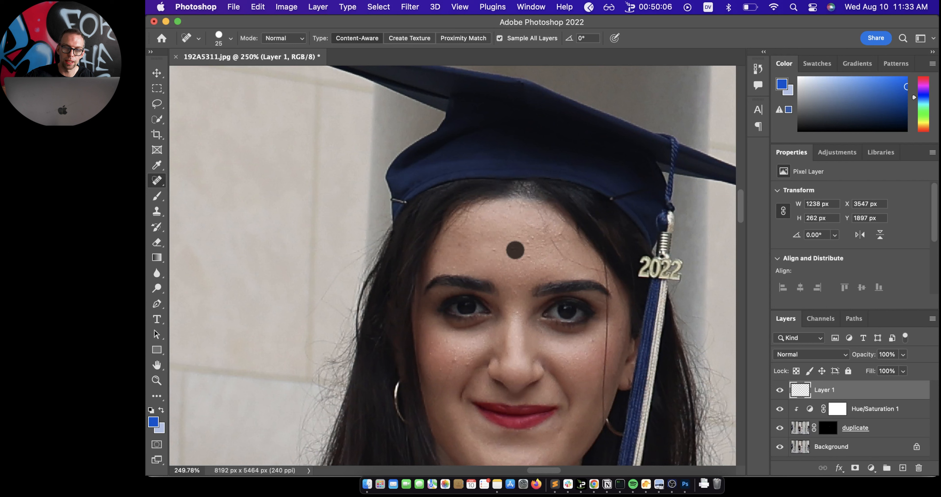
pyautogui.click(493, 249)
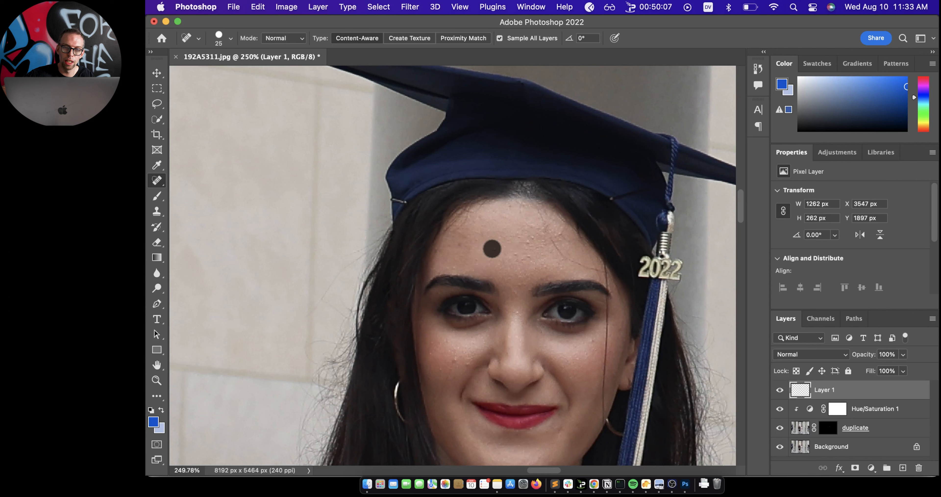
# Step: Heal the remaining bumps across the graduate's mid-forehead and above the eyebrow on the tassel side
pyautogui.click(534, 238)
pyautogui.click(521, 238)
pyautogui.click(518, 260)
pyautogui.click(495, 255)
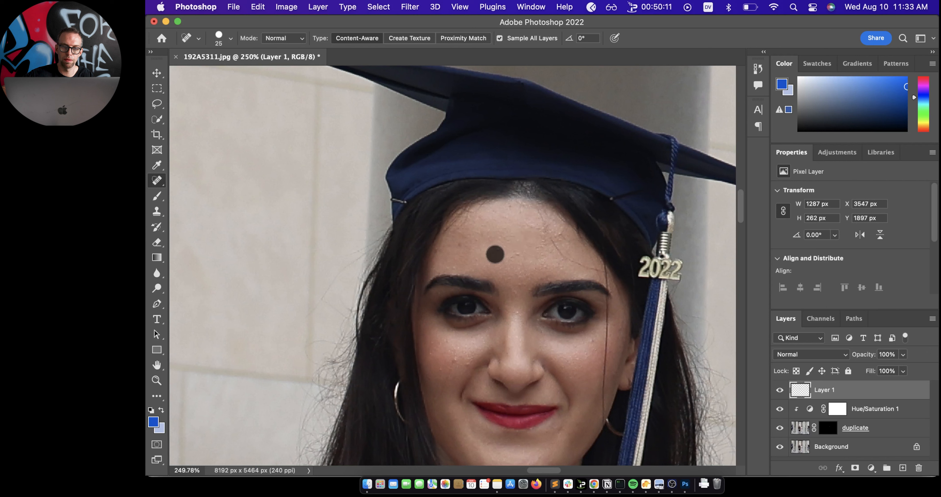
pyautogui.click(494, 250)
pyautogui.click(518, 252)
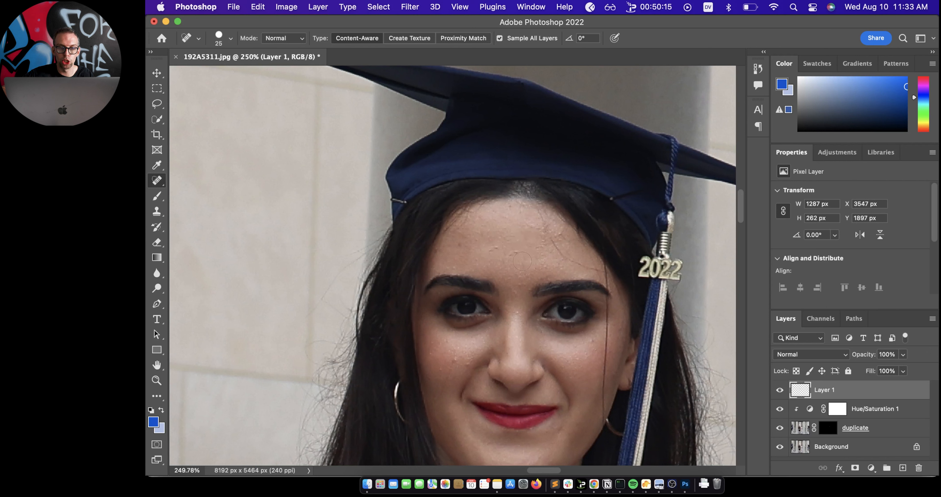
pyautogui.click(495, 249)
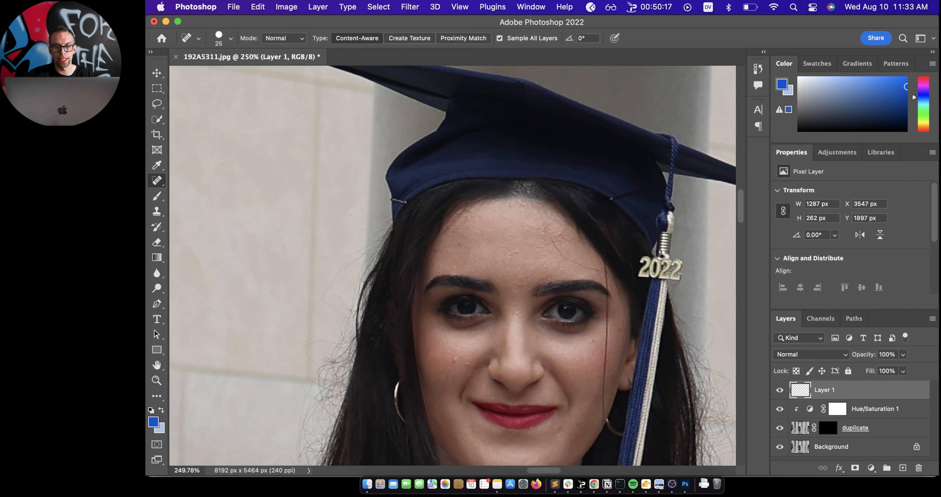
pyautogui.click(516, 253)
pyautogui.click(548, 269)
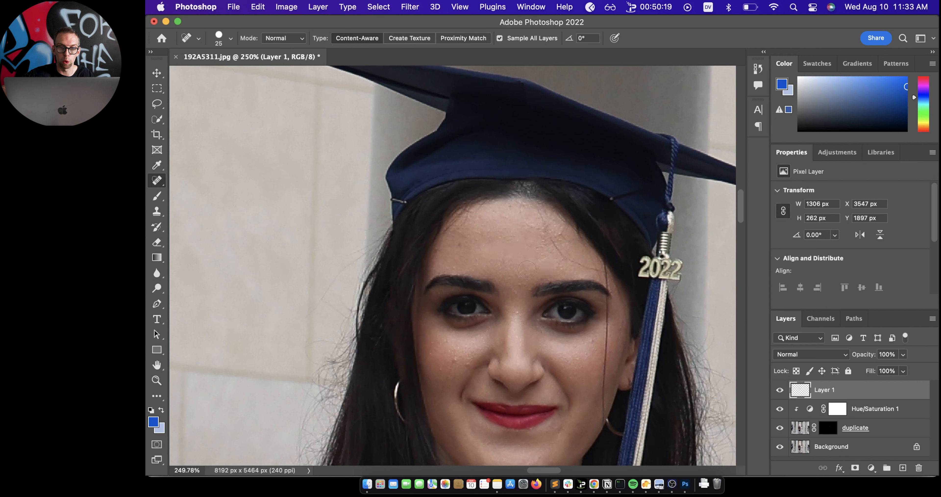
# Step: Retouch the skin between the graduate's eyebrows and the area directly above them with the 25 px Spot Healing Brush
pyautogui.click(520, 289)
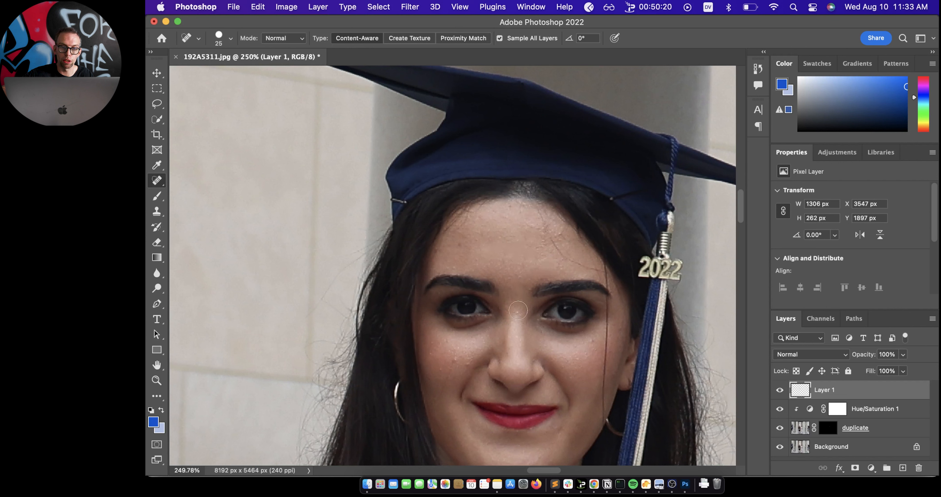
pyautogui.click(517, 288)
pyautogui.click(512, 272)
pyautogui.click(502, 263)
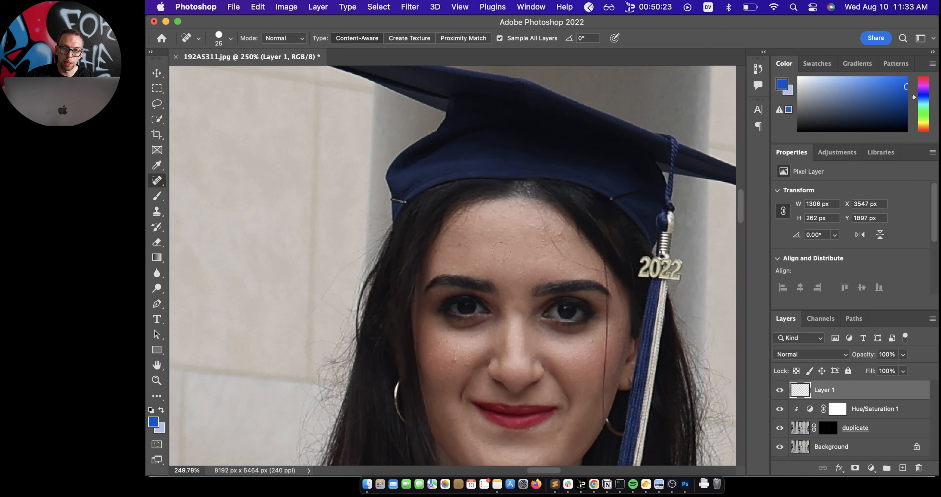
pyautogui.click(501, 251)
pyautogui.click(515, 264)
pyautogui.click(515, 282)
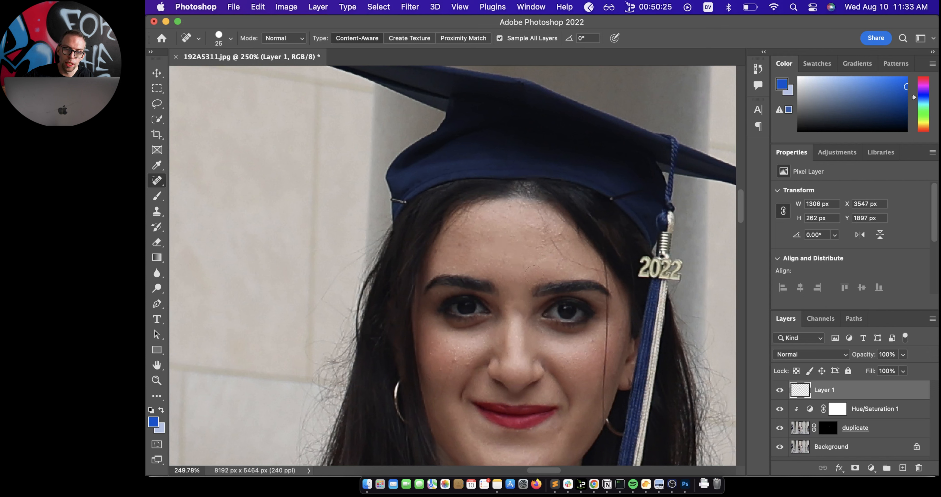
pyautogui.click(538, 271)
pyautogui.click(541, 260)
# Step: Reduce the Spot Healing Brush to 10 px and heal the fine spots on the tassel side of the graduate's forehead
pyautogui.press('[')
pyautogui.press('[')
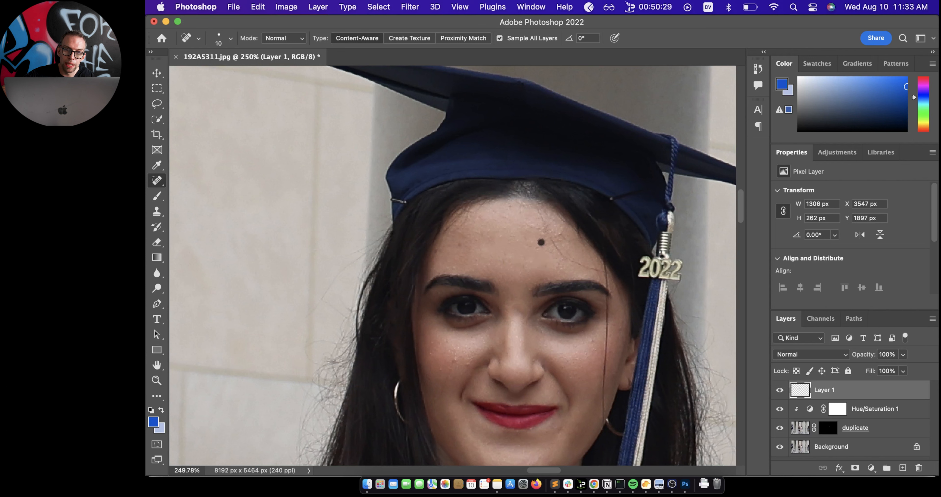
pyautogui.moveTo(536, 250); pyautogui.dragTo(546, 247)
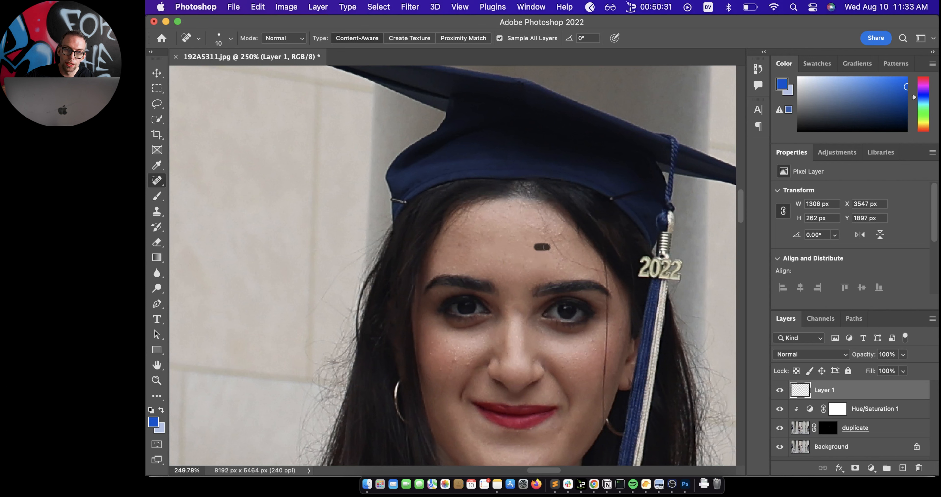
pyautogui.click(534, 231)
pyautogui.click(532, 230)
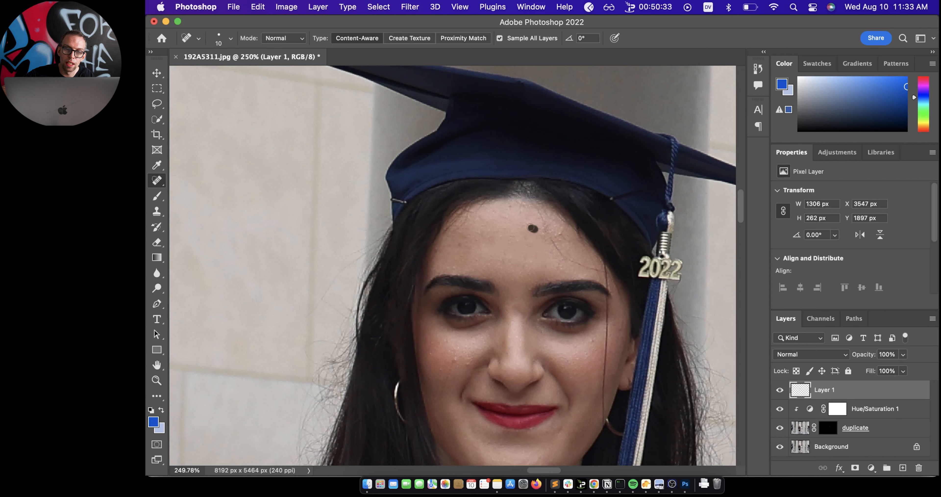
pyautogui.moveTo(528, 226)
pyautogui.mouseDown()
pyautogui.moveTo(528, 205)
pyautogui.moveTo(511, 207)
pyautogui.moveTo(523, 230)
pyautogui.mouseUp()
pyautogui.click(526, 236)
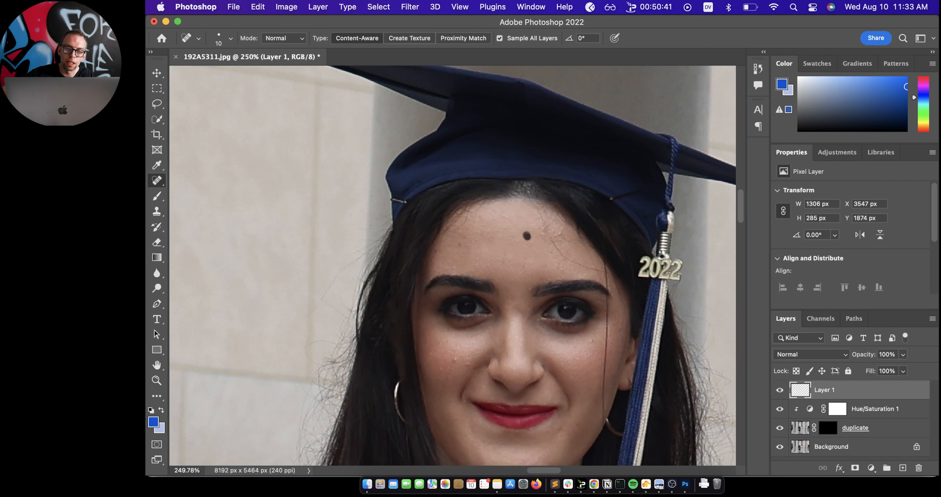
pyautogui.click(543, 238)
pyautogui.click(563, 268)
# Step: Enlarge the Spot Healing Brush to 25 px and heal marks above the tassel-side eyebrow and on the opposite side of her forehead
pyautogui.press(']')
pyautogui.press(']')
pyautogui.press(']')
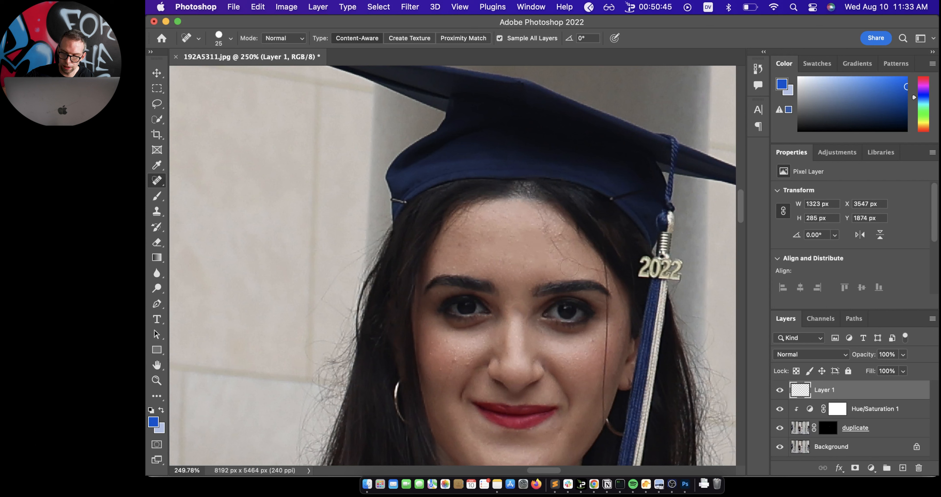
pyautogui.moveTo(584, 265)
pyautogui.mouseDown()
pyautogui.moveTo(560, 256)
pyautogui.moveTo(545, 228)
pyautogui.moveTo(576, 260)
pyautogui.mouseUp()
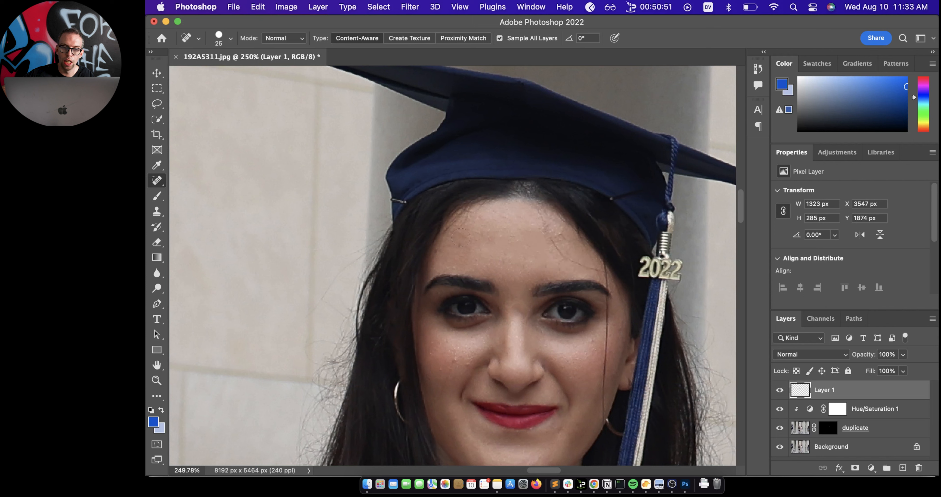
pyautogui.click(458, 246)
pyautogui.click(483, 236)
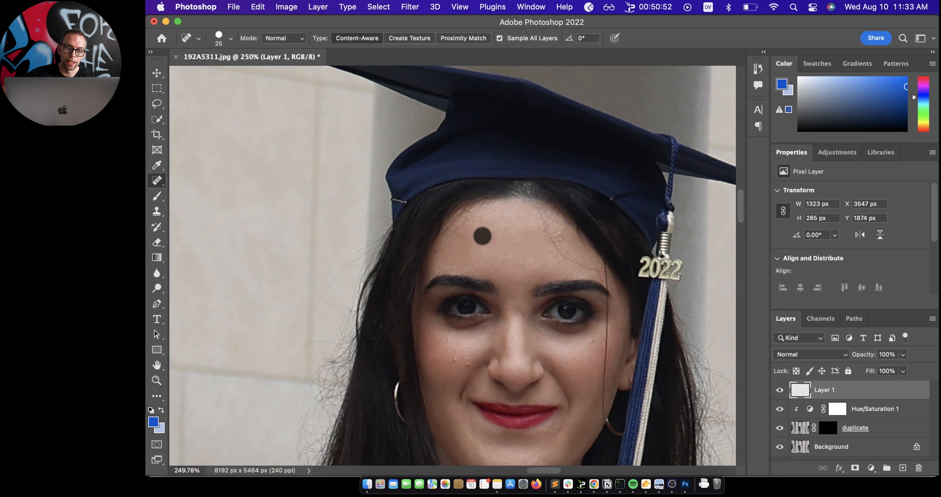
pyautogui.click(466, 242)
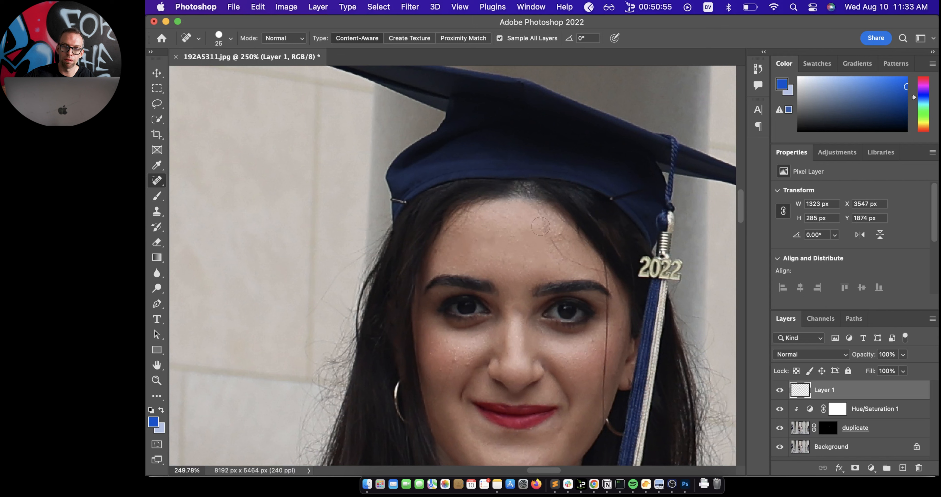
# Step: Remove the stray hairs crossing the tassel side of the graduate's forehead, and compare the retouch by hiding and showing Layer 1
pyautogui.moveTo(546, 225)
pyautogui.mouseDown()
pyautogui.moveTo(567, 258)
pyautogui.moveTo(544, 223)
pyautogui.mouseUp()
pyautogui.moveTo(577, 266); pyautogui.dragTo(593, 268)
pyautogui.click(562, 241)
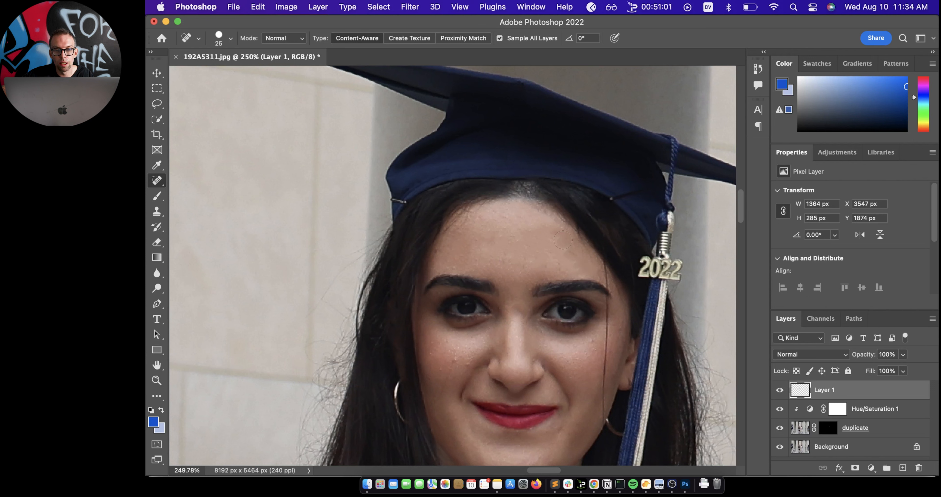
pyautogui.click(562, 234)
pyautogui.click(573, 257)
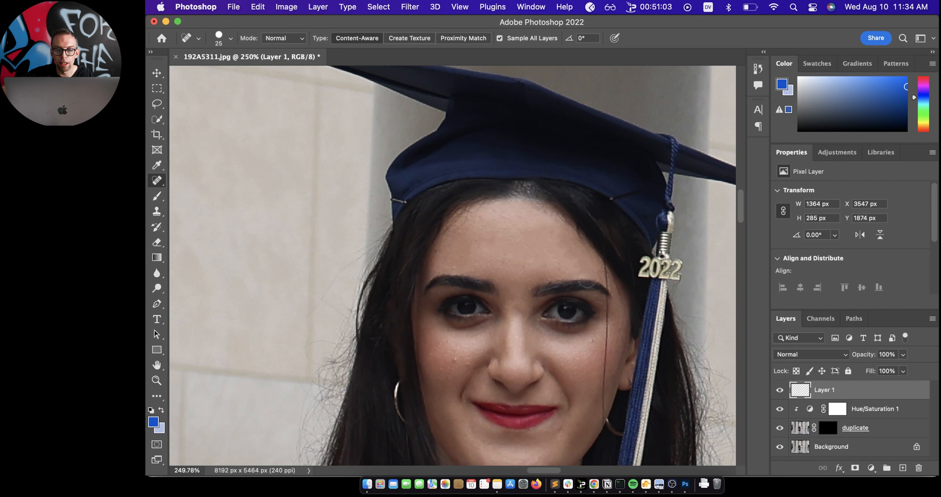
pyautogui.click(779, 390)
pyautogui.click(780, 390)
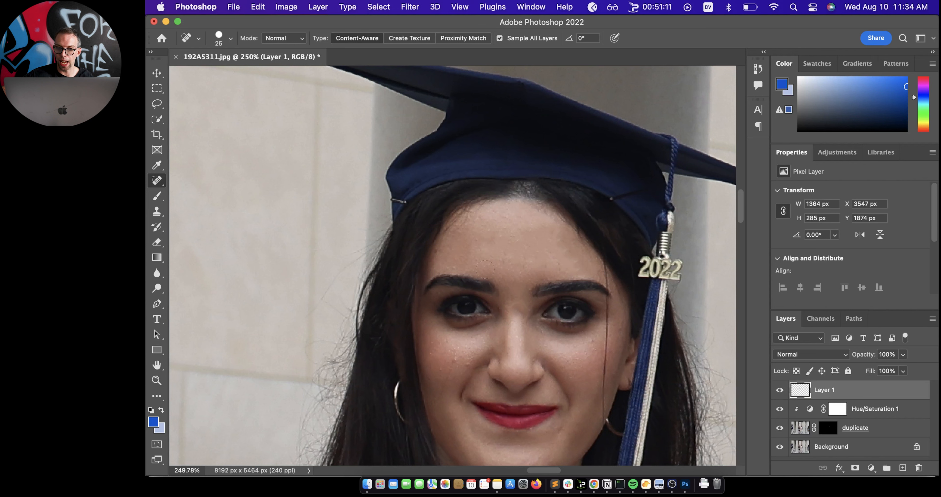
# Step: Heal leftover spots along the graduate's upper forehead below the hairline and down its centre
pyautogui.click(483, 223)
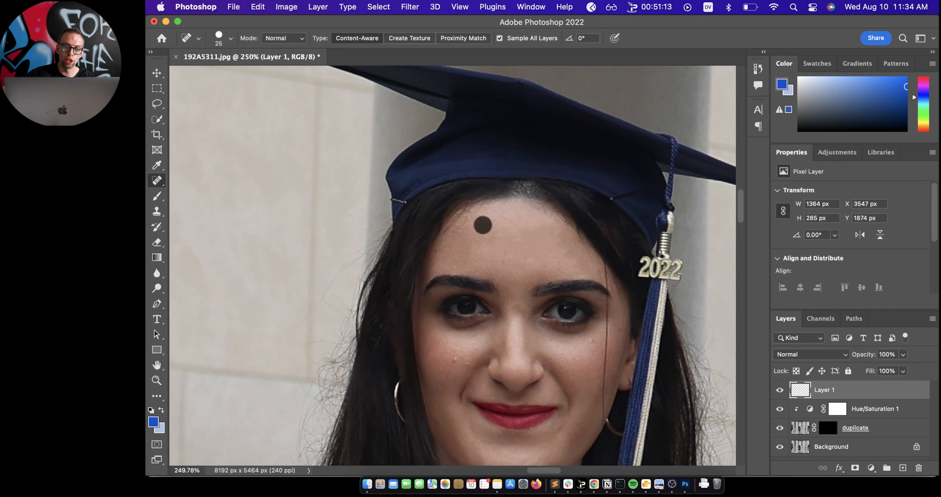
pyautogui.click(502, 216)
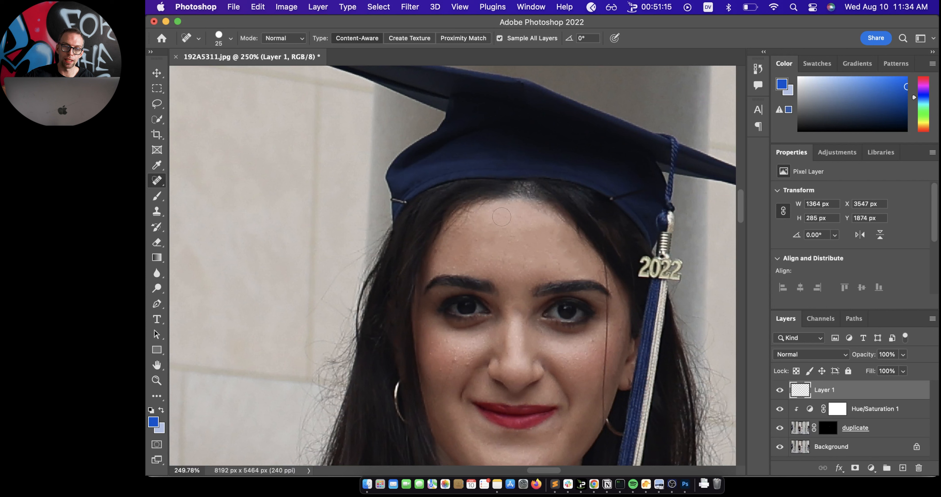
pyautogui.click(518, 228)
pyautogui.click(505, 255)
pyautogui.click(498, 265)
pyautogui.click(472, 263)
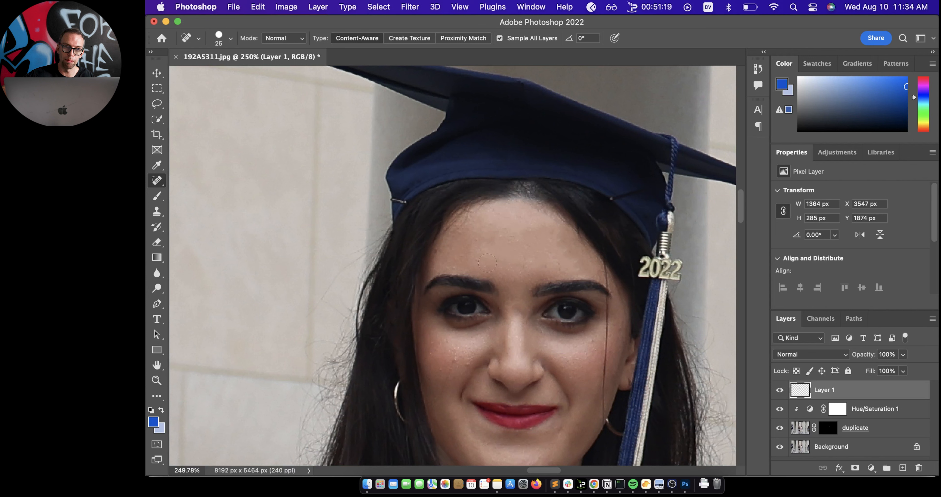
# Step: Heal the last small marks just above the graduate's eyebrows and check the forehead with Layer 1 hidden and shown
pyautogui.click(454, 266)
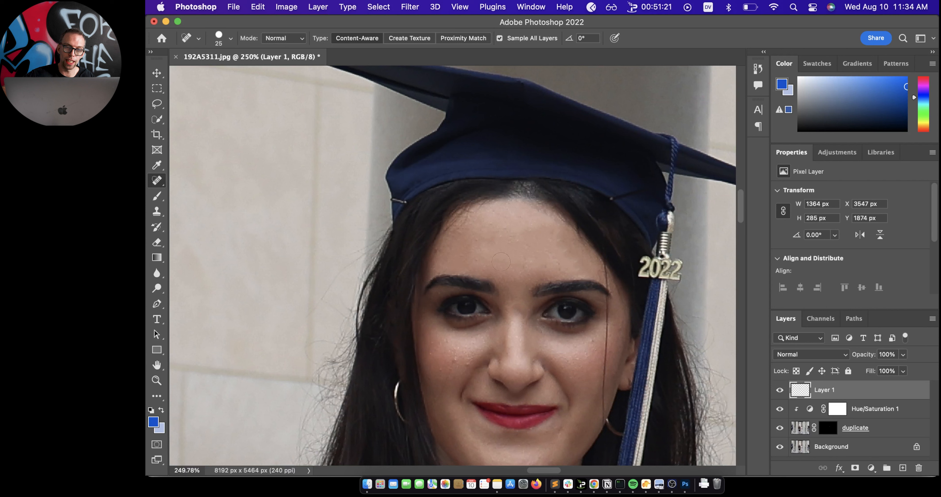
pyautogui.click(483, 258)
pyautogui.click(475, 260)
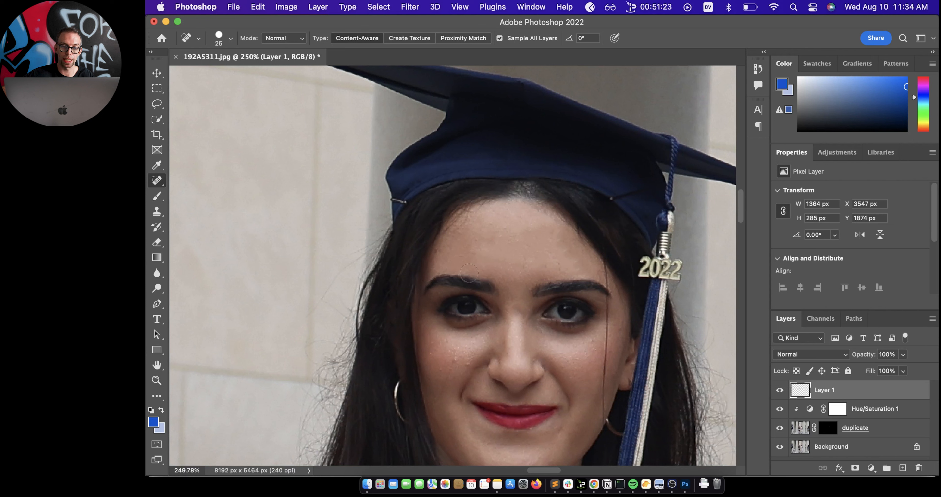
pyautogui.click(530, 266)
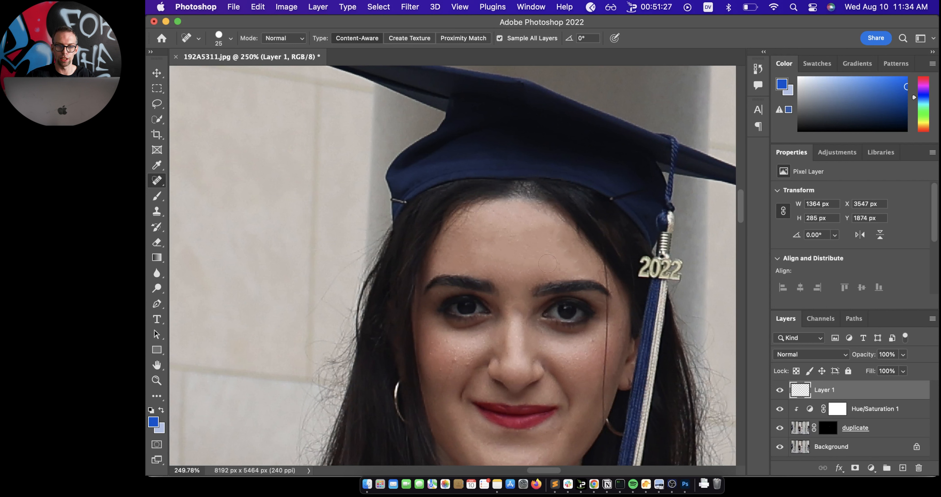
pyautogui.click(780, 390)
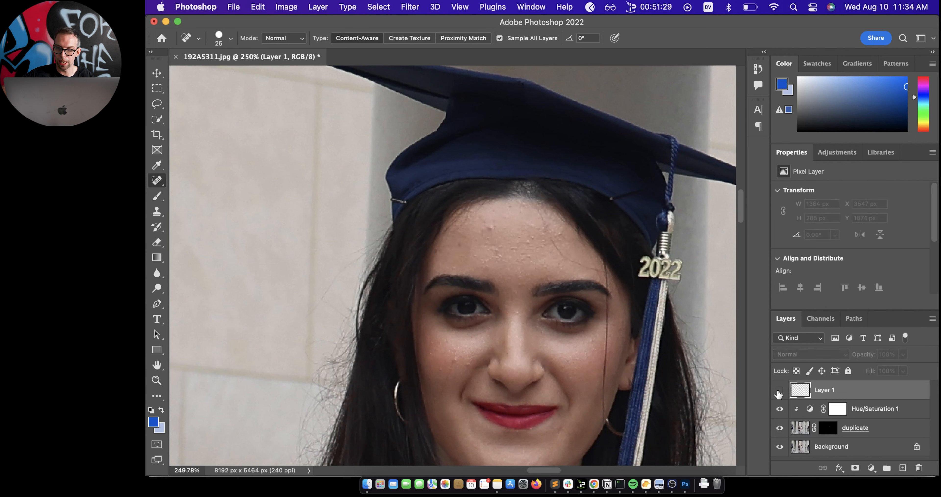
pyautogui.click(780, 390)
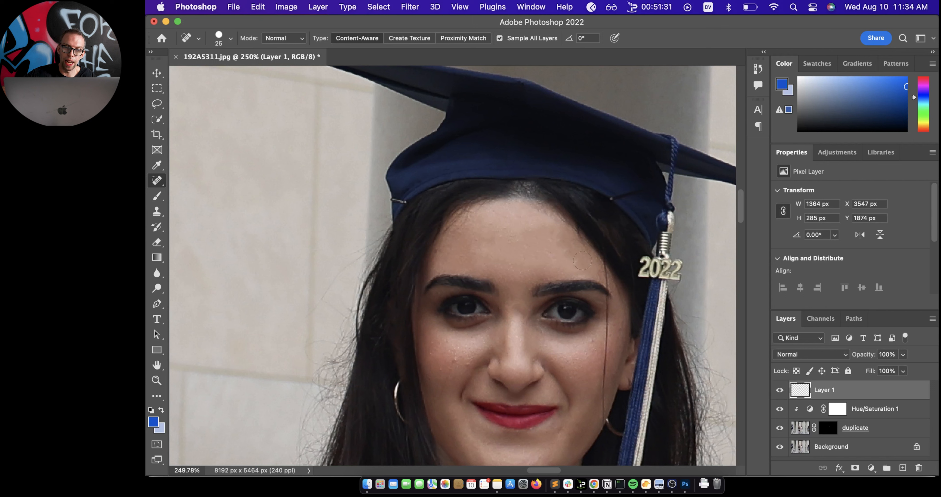
pyautogui.click(494, 261)
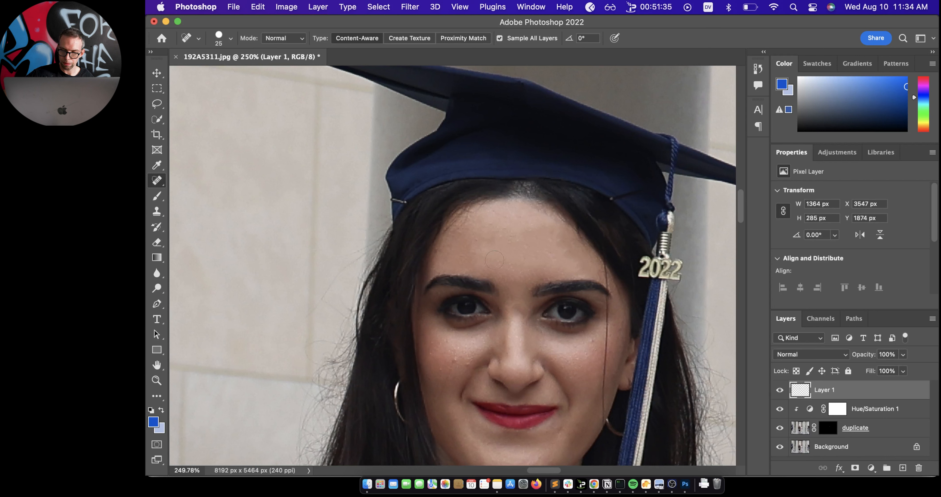
# Step: Examine the retouched faces of both women up close and within the full photo
pyautogui.press('super+0')
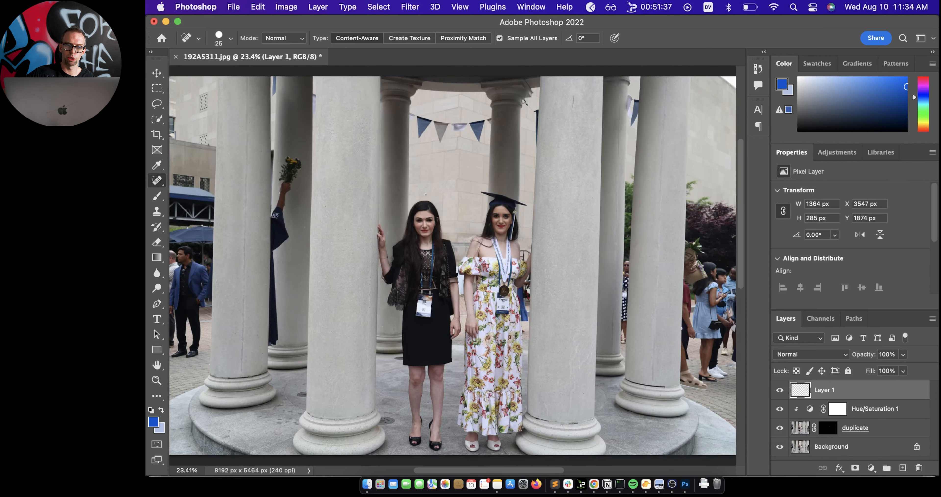
pyautogui.scroll(5, 433, 209)
pyautogui.scroll(3, 434, 210)
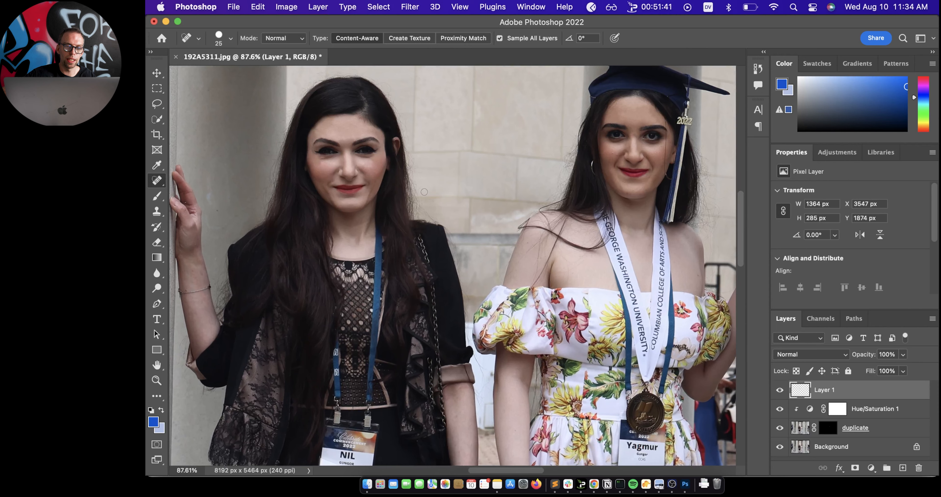
pyautogui.scroll(3, 368, 120)
pyautogui.hscroll(-2, 368, 120)
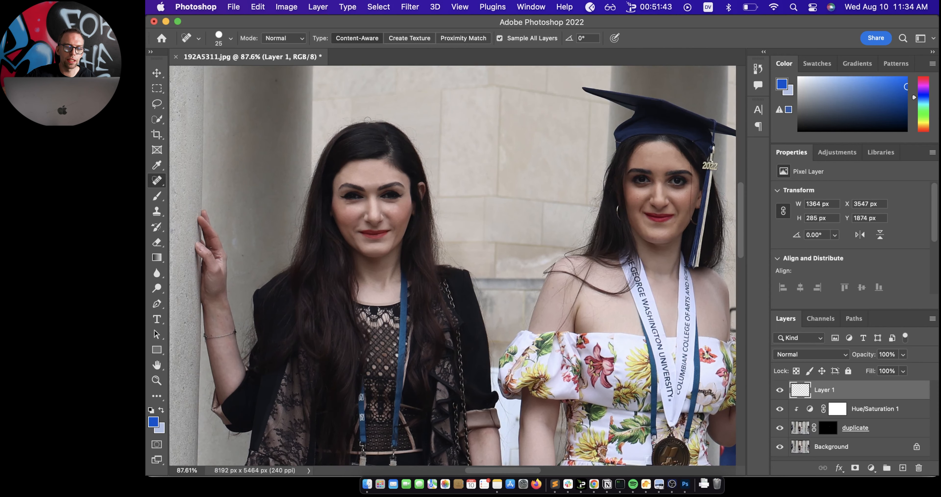
pyautogui.press('super+0')
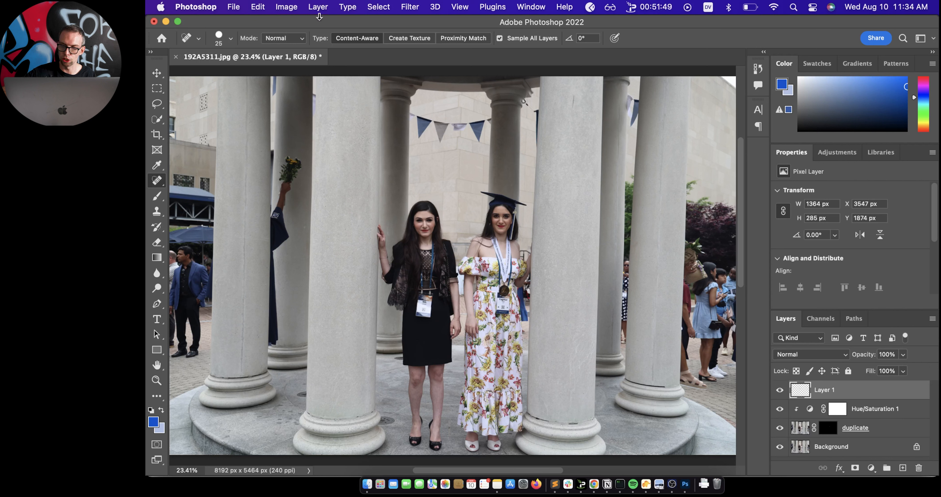
pyautogui.click(410, 7)
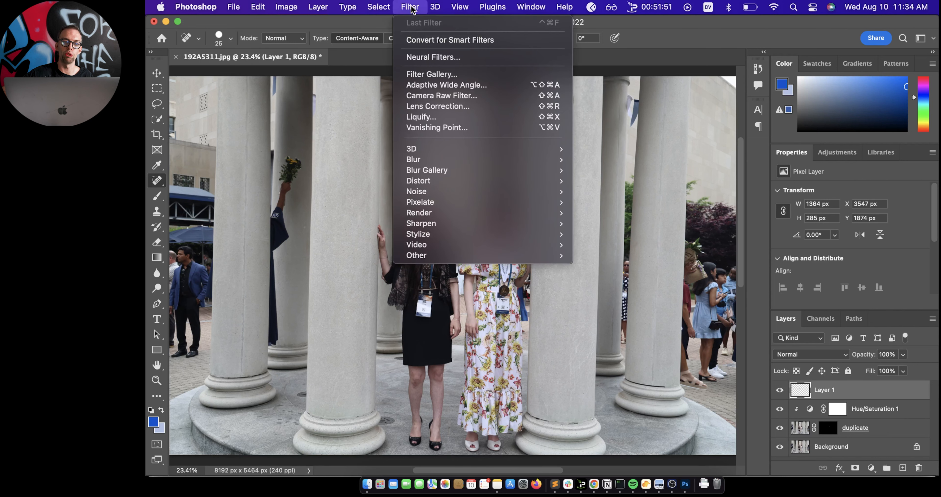
pyautogui.click(438, 96)
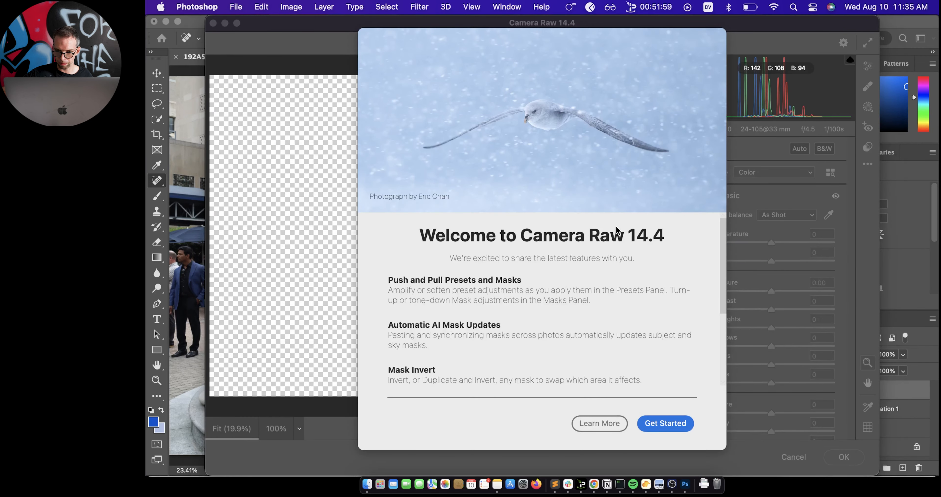
pyautogui.click(657, 425)
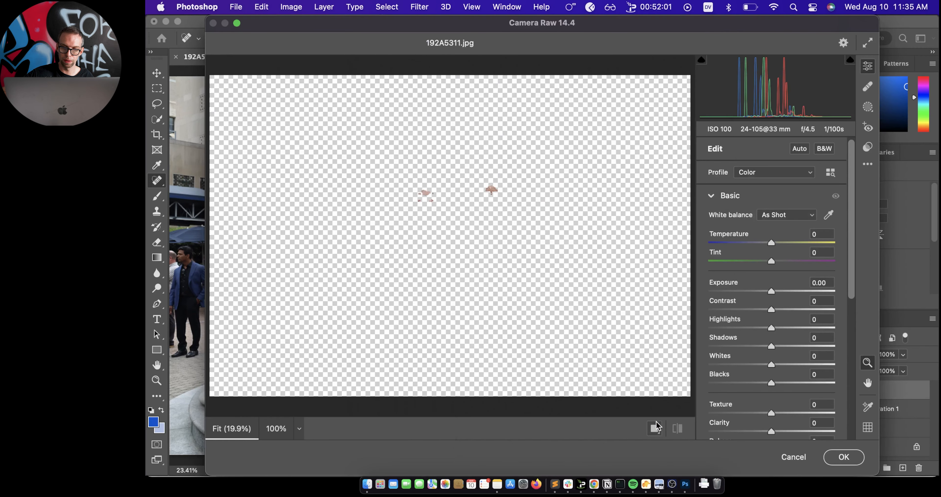
pyautogui.click(792, 457)
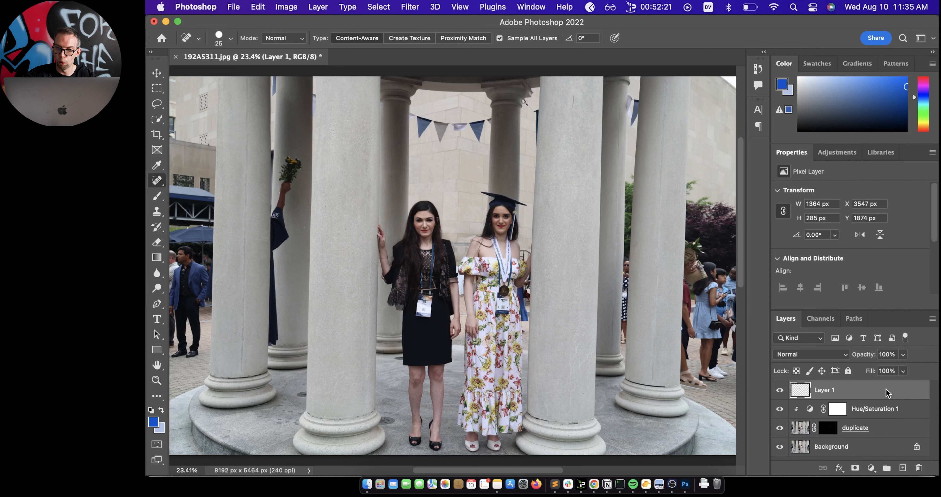
pyautogui.press('super+shift+e')
pyautogui.press('super+z')
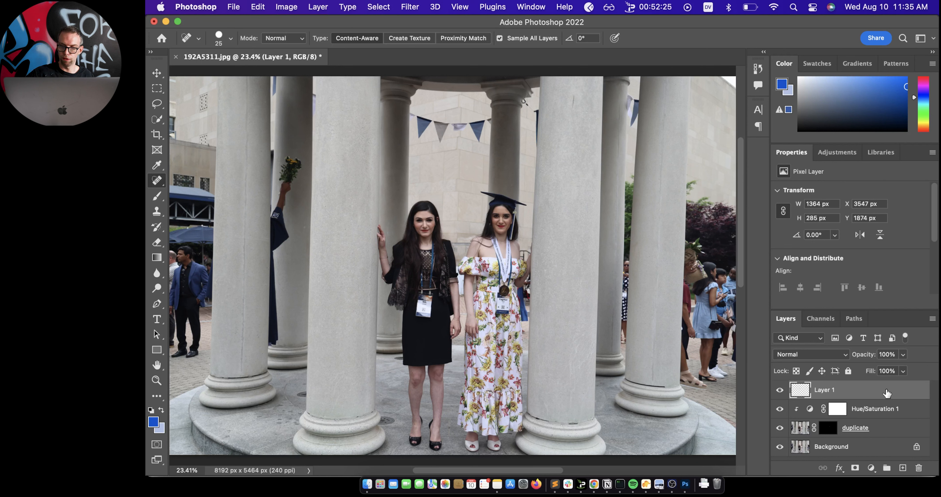
# Step: Stamp all visible layers into a new merged layer on top of the stack, and hide and show it to compare
pyautogui.press('super+alt+shift+e')
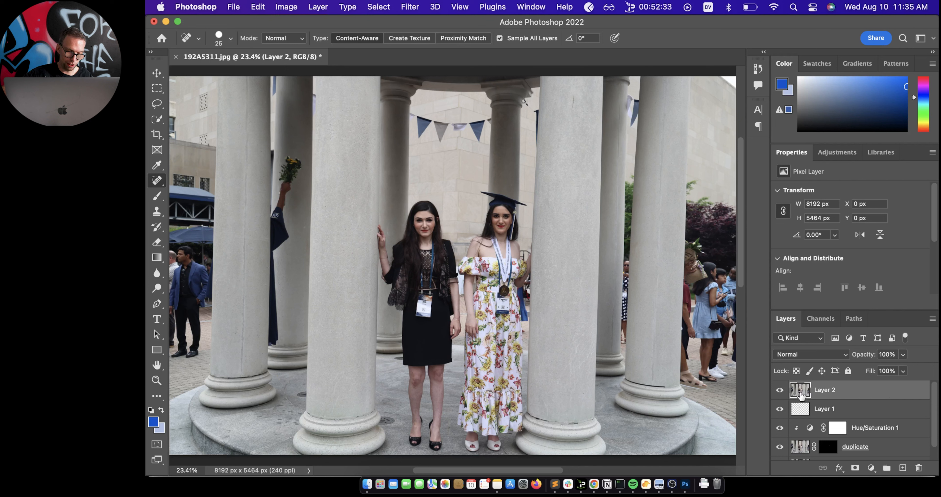
pyautogui.click(780, 390)
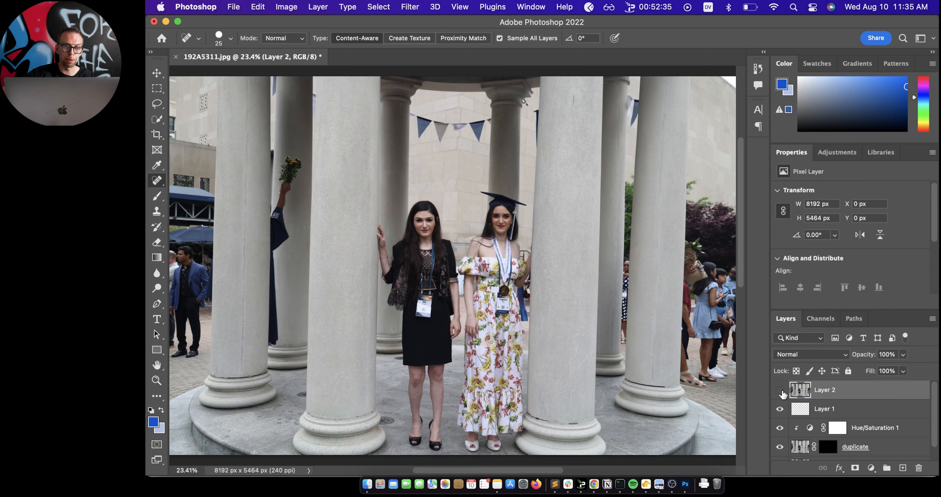
pyautogui.click(780, 390)
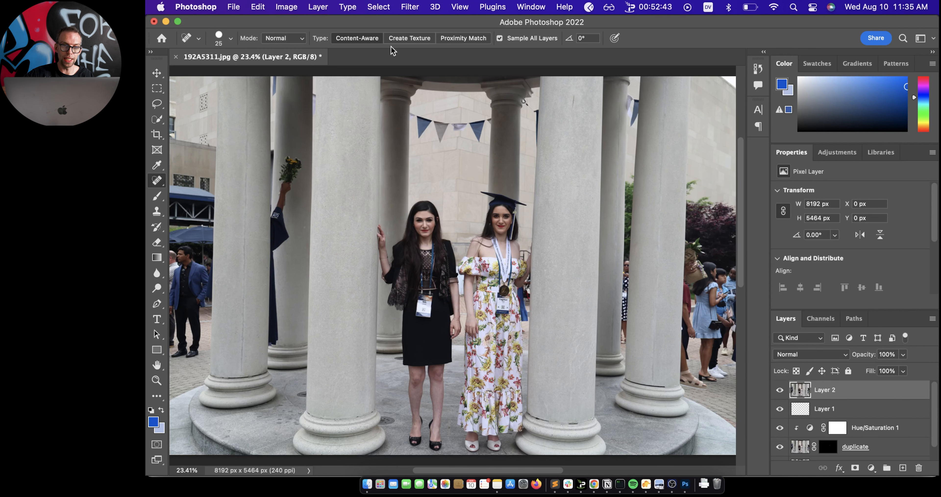
# Step: Open the merged Layer 2 in the Camera Raw Filter, apply the Auto adjustments, and compare the faces with them off and on
pyautogui.scroll(3, 436, 199)
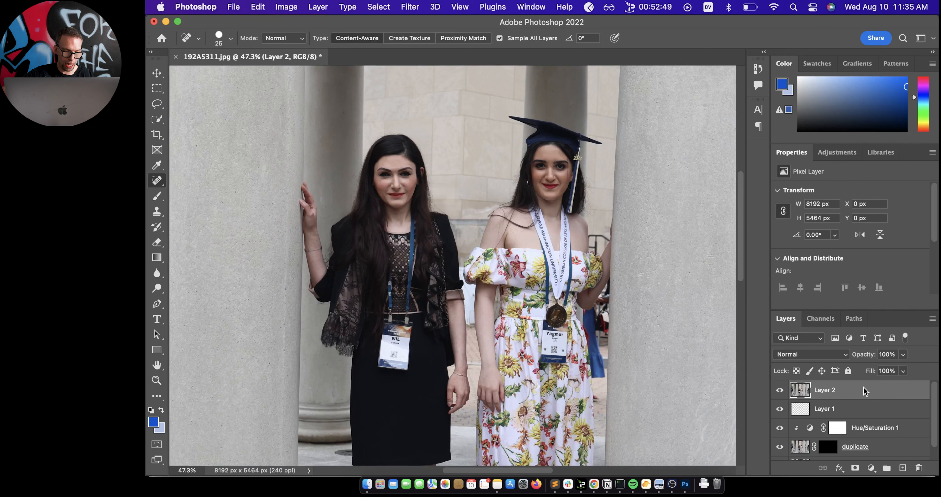
pyautogui.press('ctrl+super+f')
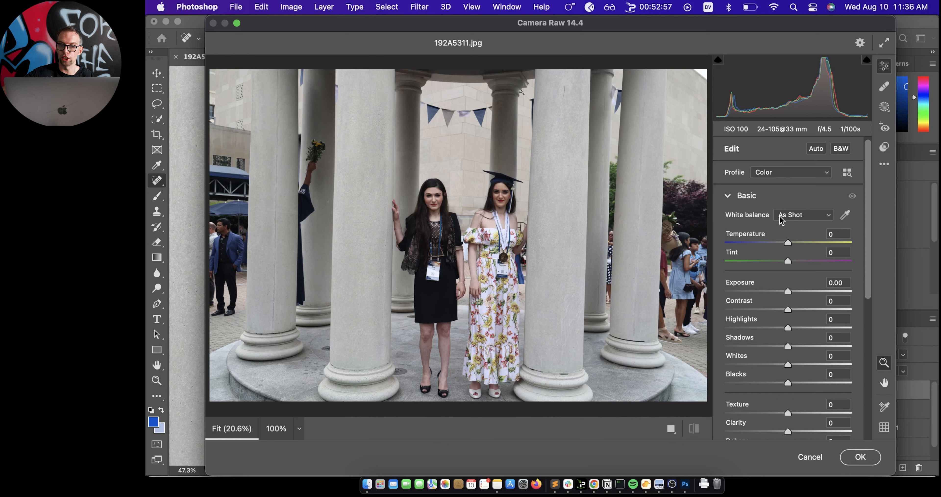
pyautogui.click(814, 149)
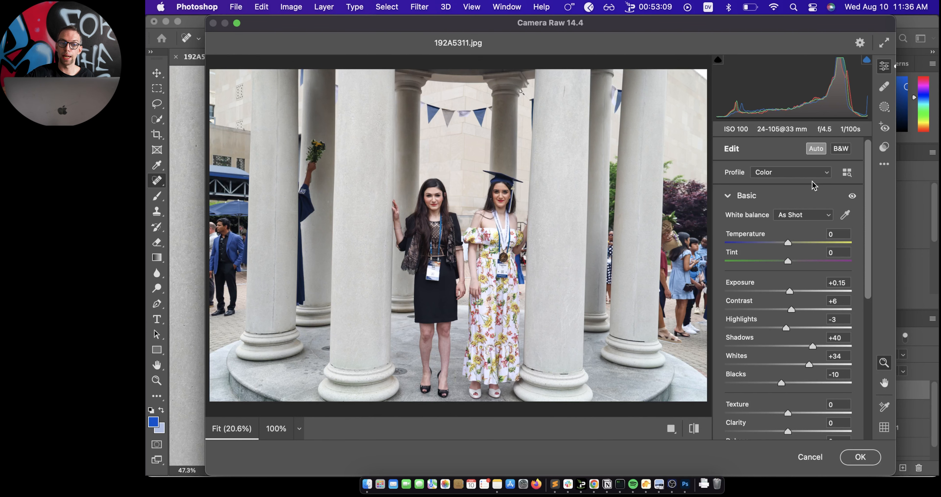
pyautogui.click(462, 188)
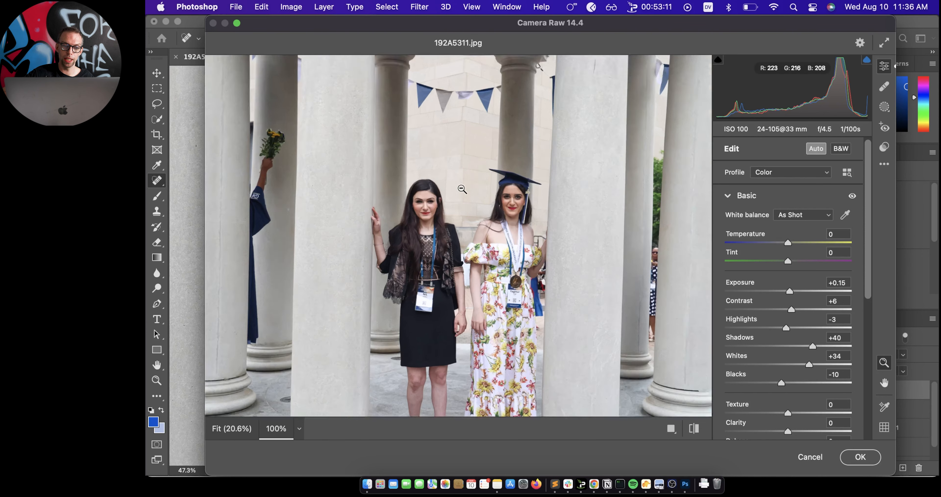
pyautogui.click(815, 149)
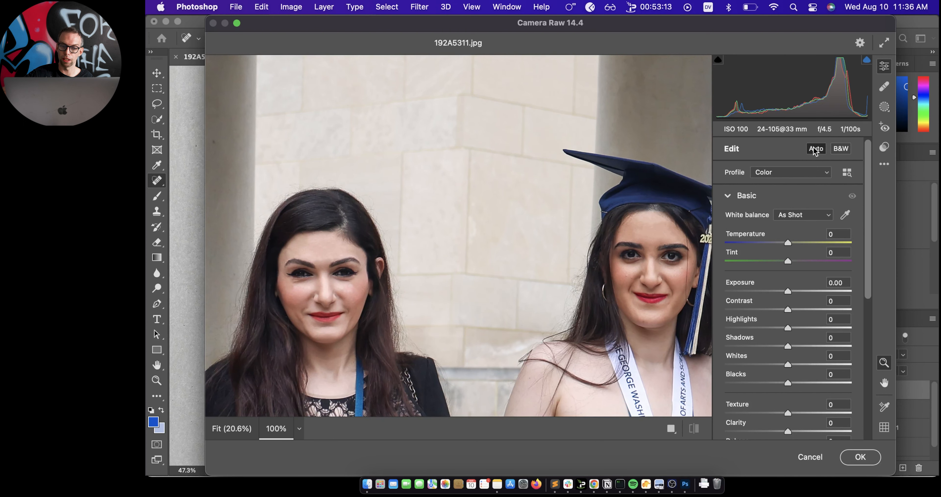
pyautogui.click(815, 149)
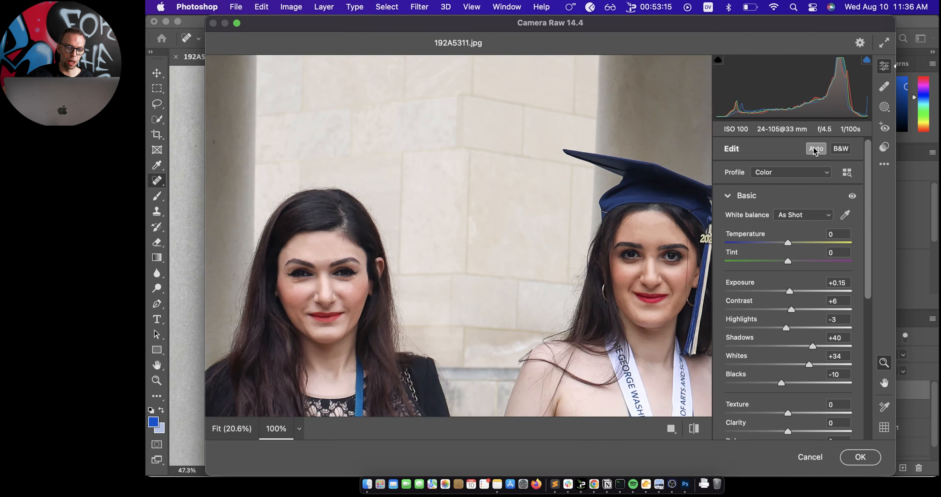
# Step: Test the Camera Raw Grain effect at 100, then reset it and set a subtle Grain of 4
pyautogui.scroll(-1, 812, 312)
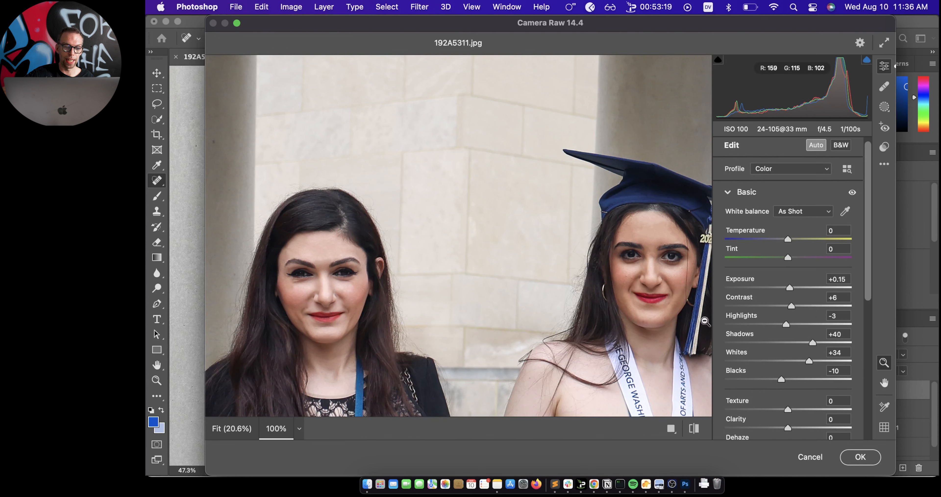
pyautogui.scroll(-3, 755, 343)
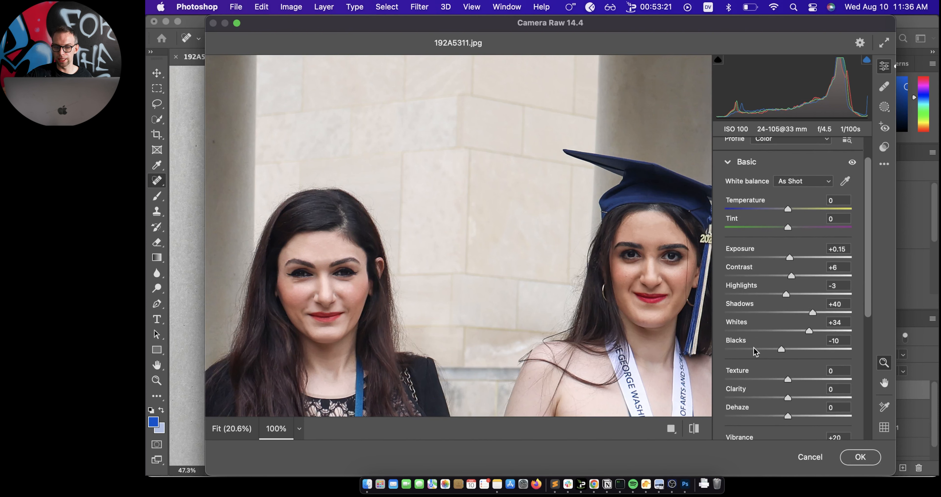
pyautogui.scroll(-8, 756, 347)
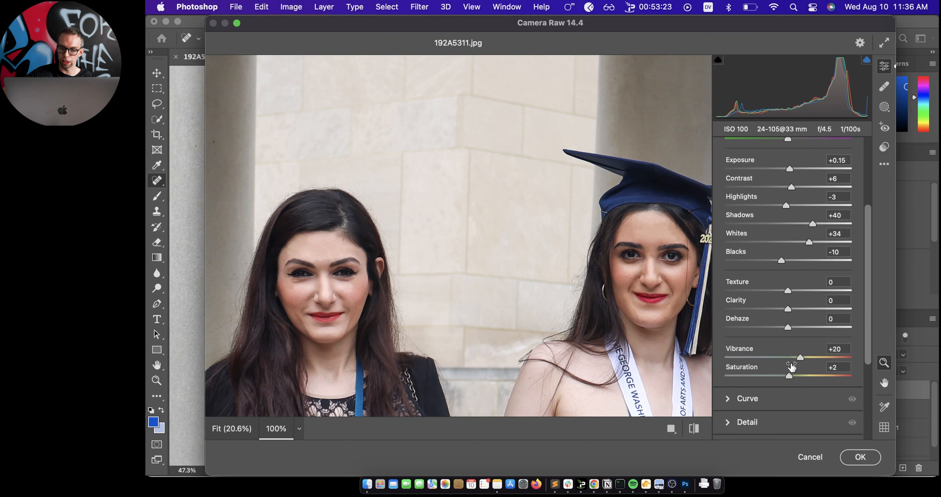
pyautogui.scroll(-8, 791, 366)
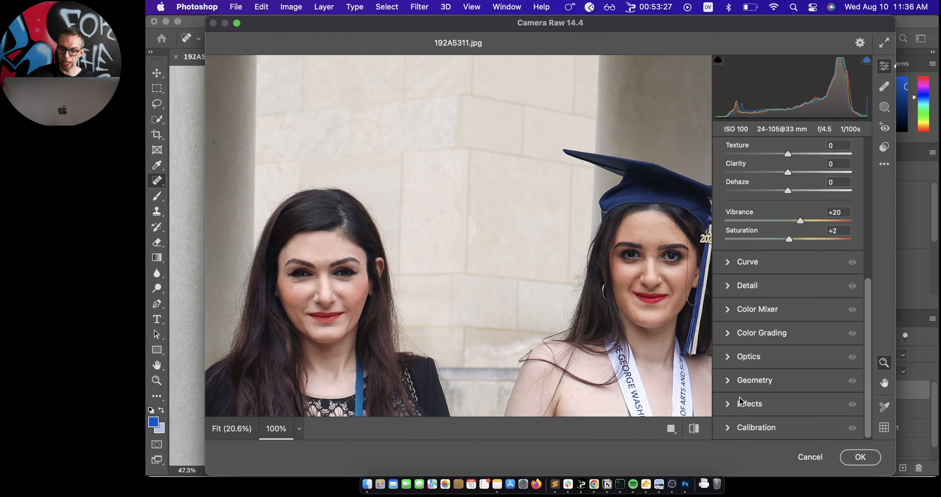
pyautogui.click(729, 407)
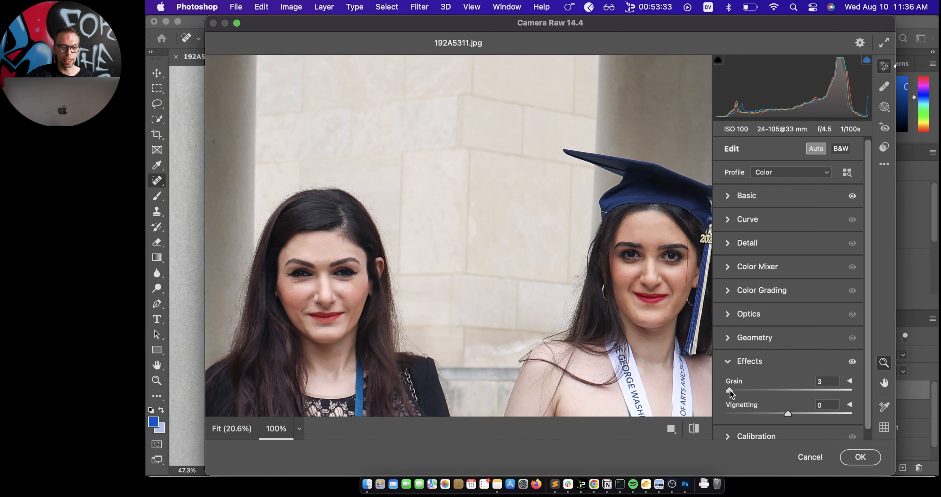
pyautogui.moveTo(730, 389); pyautogui.dragTo(854, 390)
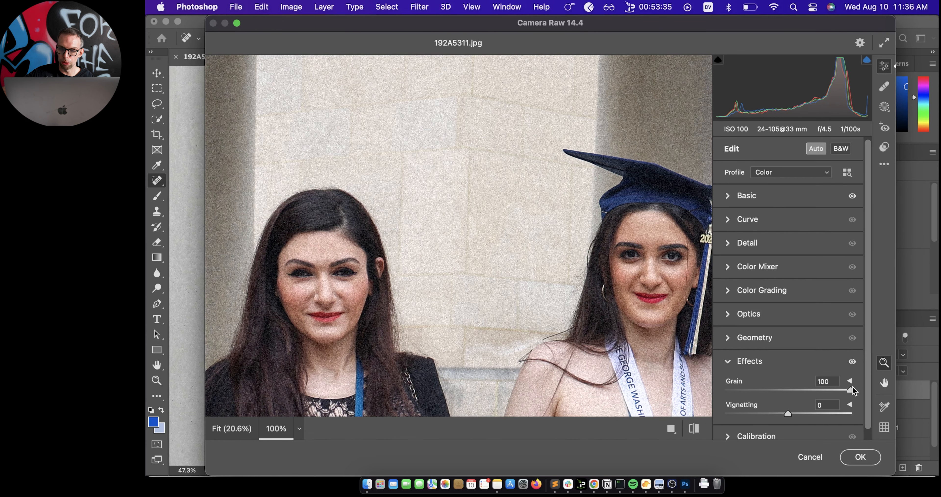
pyautogui.doubleClick(759, 380)
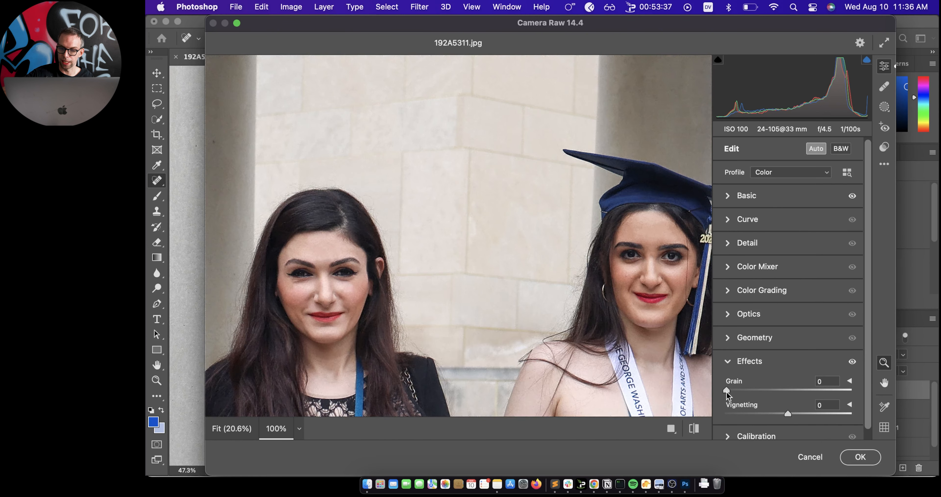
pyautogui.moveTo(729, 394); pyautogui.dragTo(730, 394)
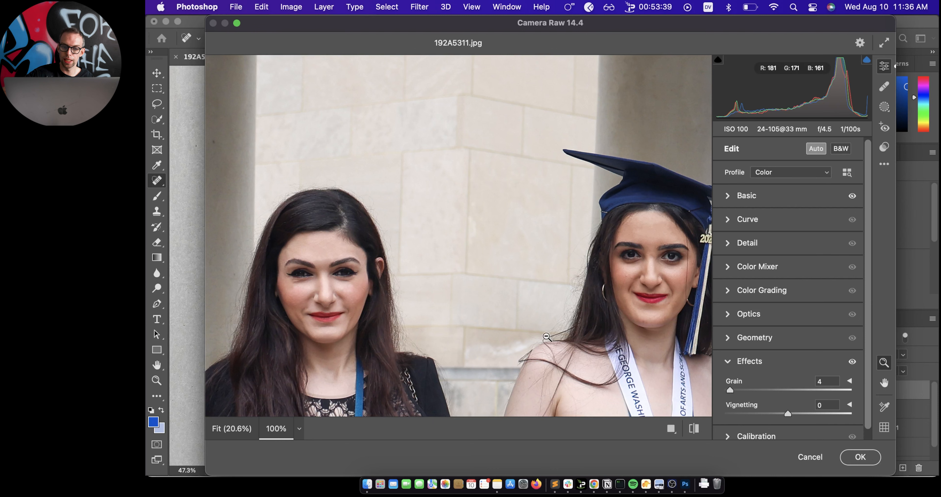
pyautogui.scroll(-3, 547, 337)
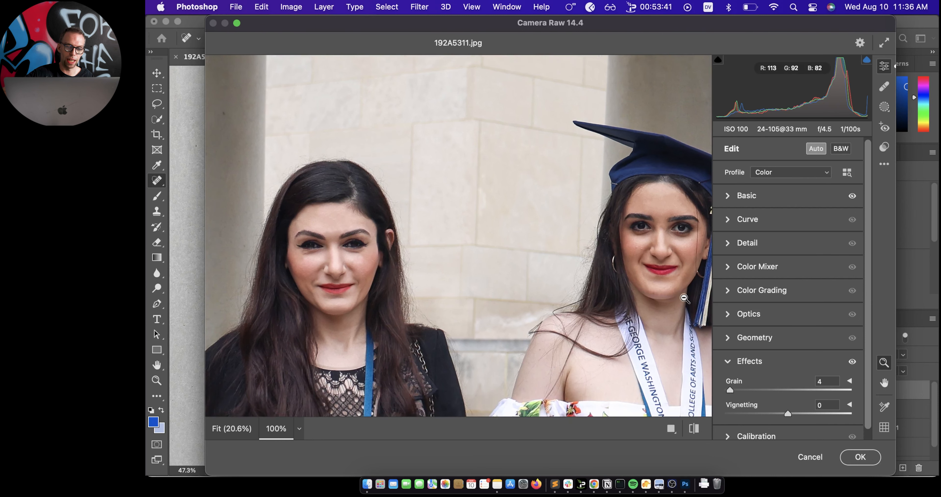
# Step: Set the Camera Raw Sharpening to 15
pyautogui.click(729, 244)
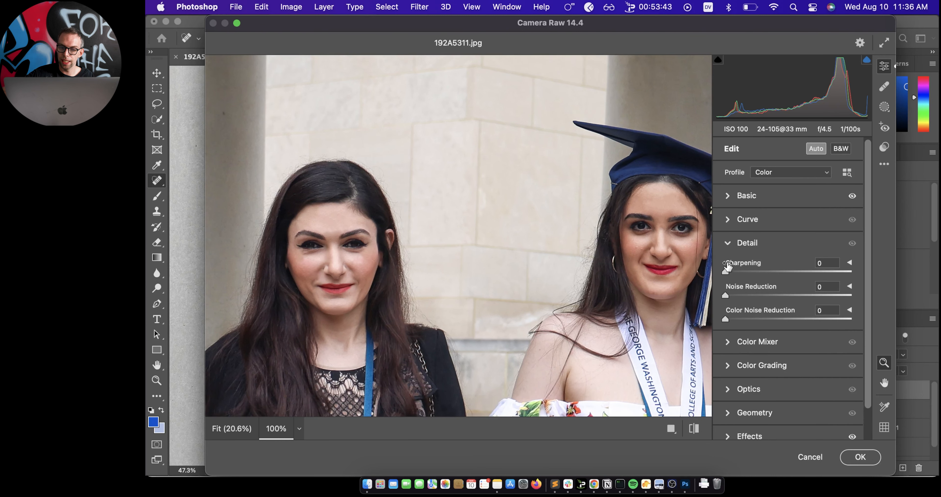
pyautogui.moveTo(726, 272); pyautogui.dragTo(740, 272)
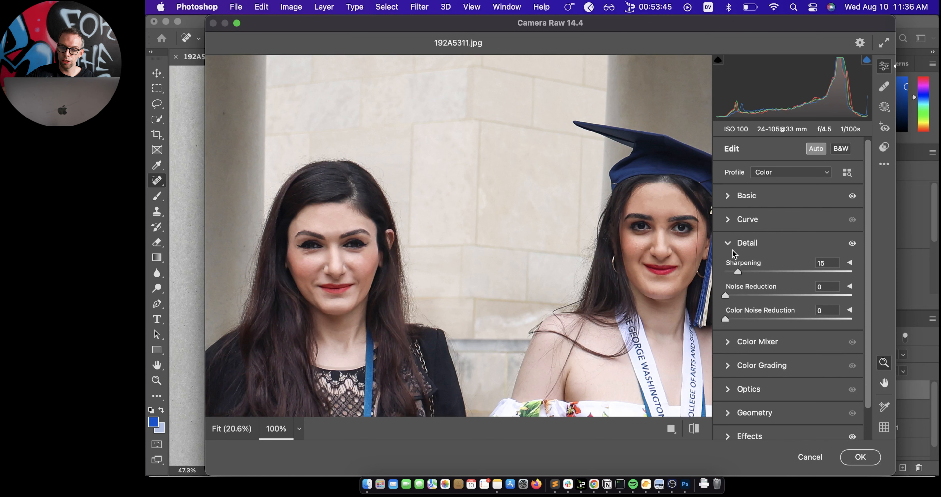
pyautogui.click(728, 243)
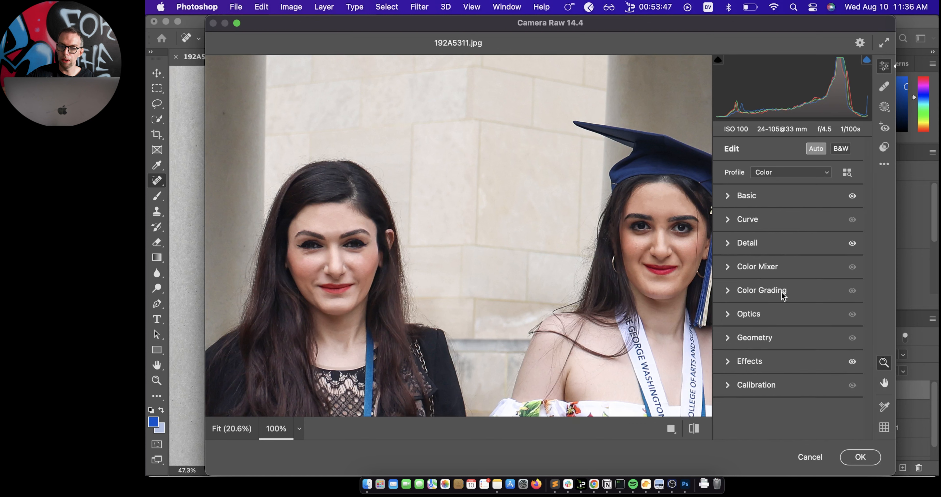
pyautogui.click(729, 244)
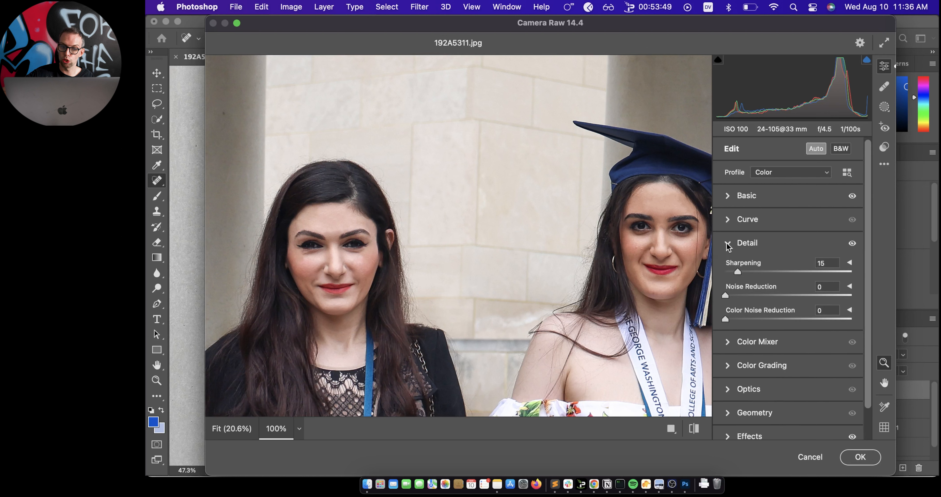
# Step: Set the tone curve's Darks to +11 and Shadows to +7 with Highlights and Lights at 0, and apply the Camera Raw adjustments
pyautogui.click(732, 221)
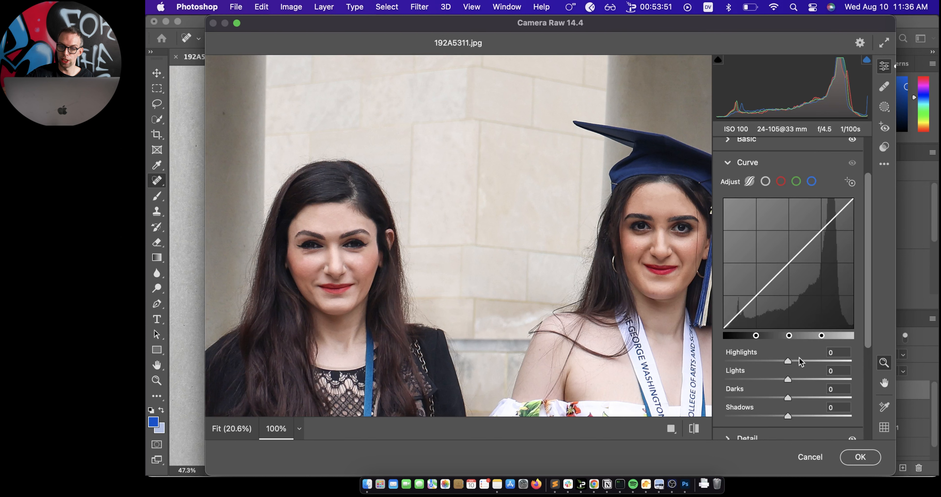
pyautogui.moveTo(789, 361); pyautogui.dragTo(819, 371)
pyautogui.click(844, 375)
pyautogui.write('0')
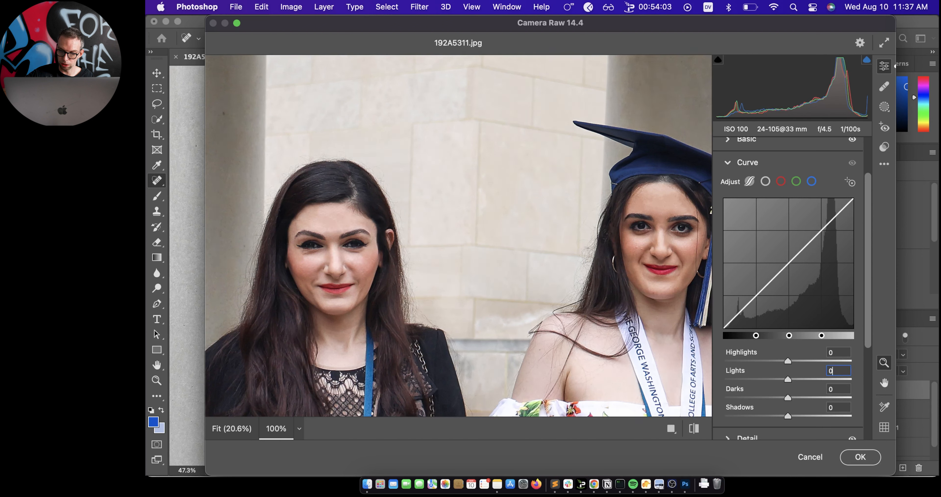
pyautogui.moveTo(789, 398); pyautogui.dragTo(792, 417)
pyautogui.write('0')
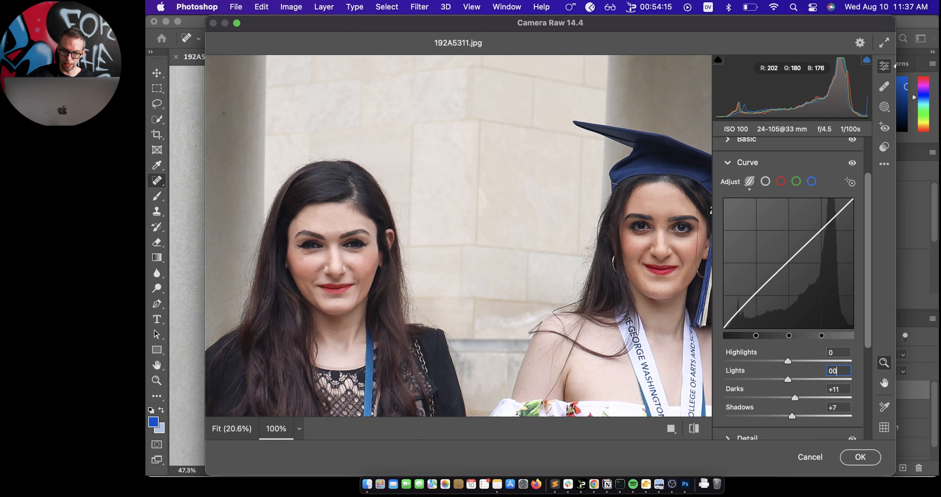
pyautogui.keyDown('alt'); pyautogui.click(564, 330); pyautogui.keyUp('alt')
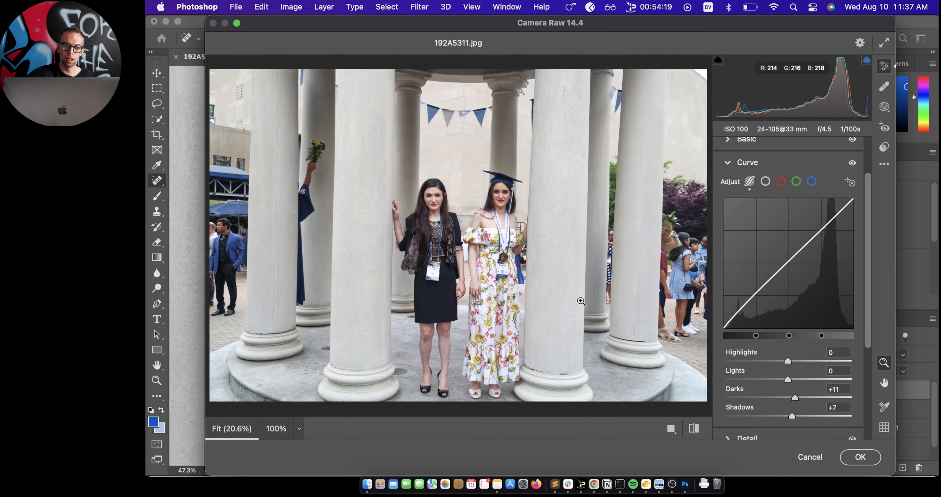
pyautogui.scroll(3, 827, 292)
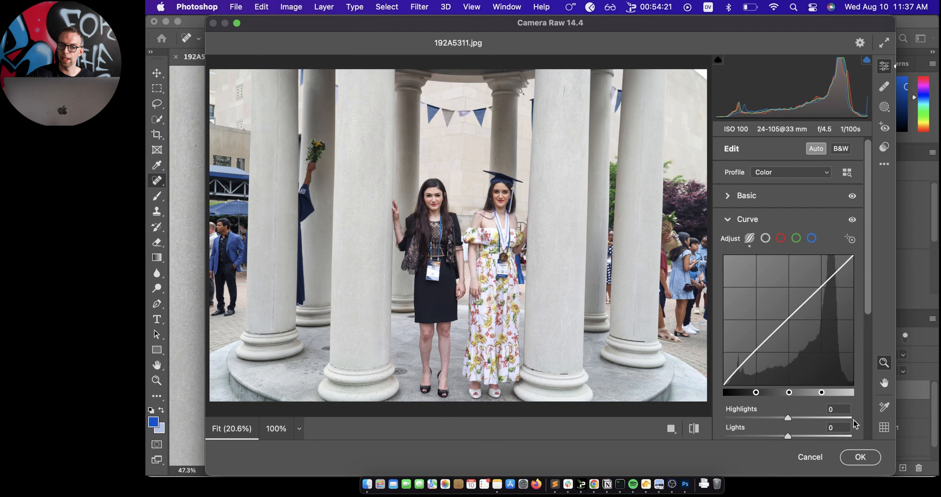
pyautogui.click(863, 464)
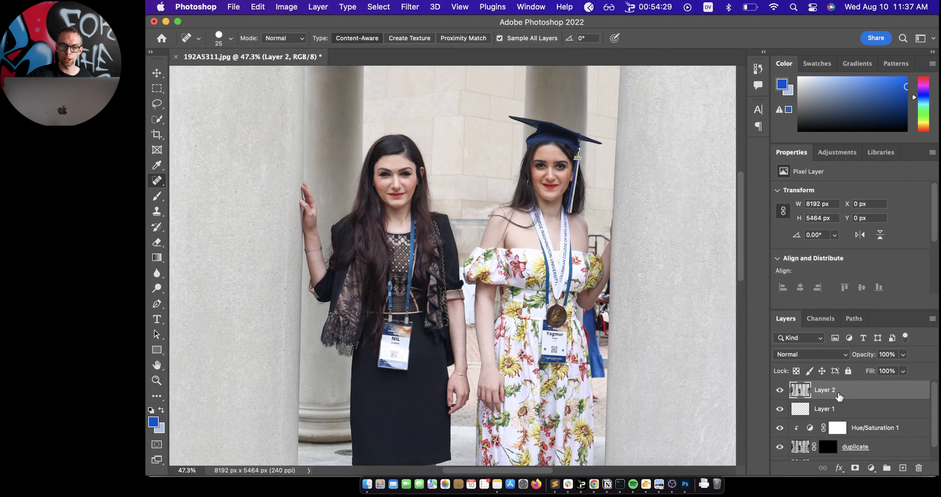
# Step: Compare the finished edit with the original photo by repeatedly showing only the Background layer and restoring all layers
pyautogui.scroll(-1, 839, 397)
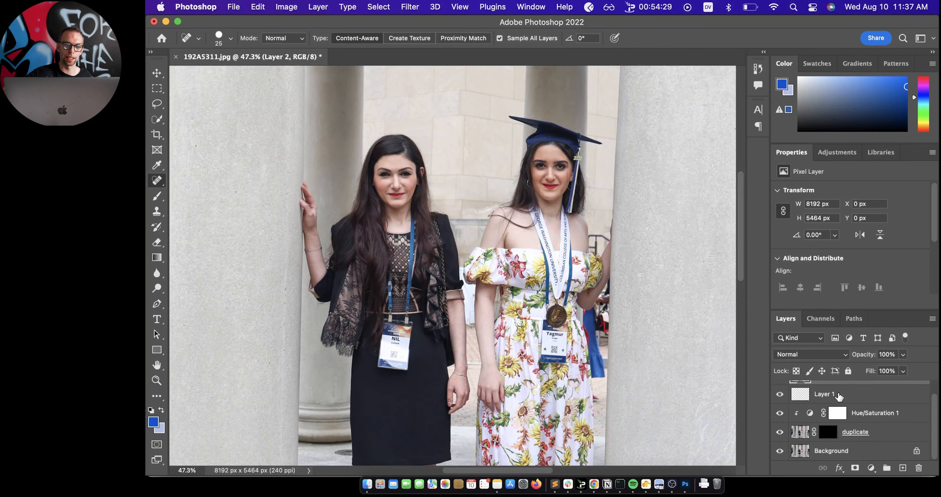
pyautogui.rightClick(778, 451)
pyautogui.click(778, 450)
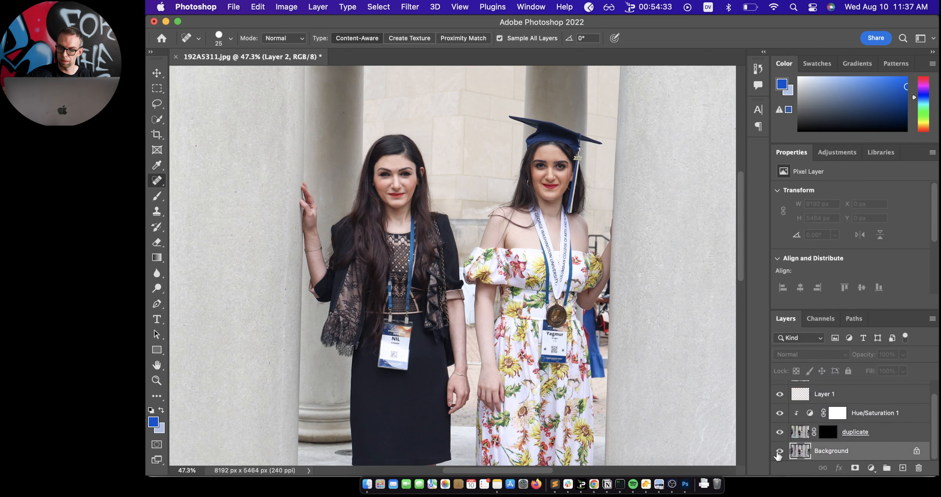
pyautogui.keyDown('alt'); pyautogui.click(780, 451); pyautogui.keyUp('alt')
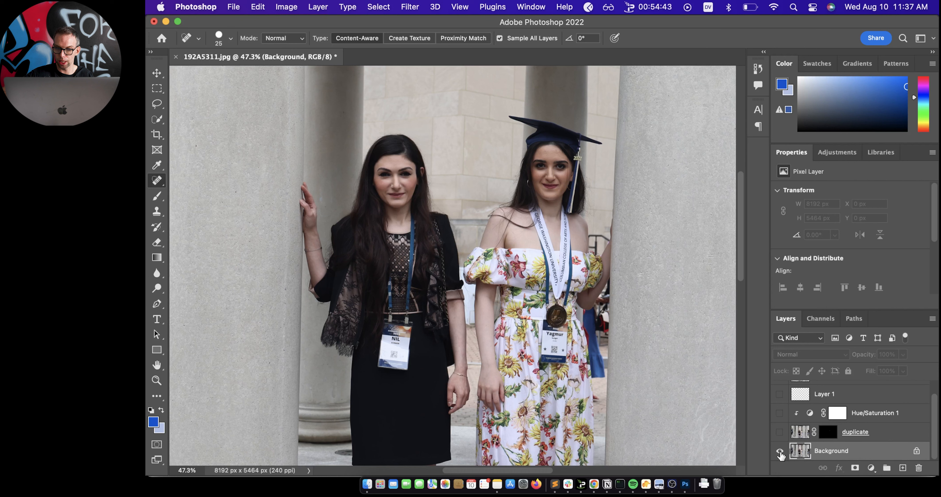
pyautogui.keyDown('alt'); pyautogui.click(780, 452); pyautogui.keyUp('alt')
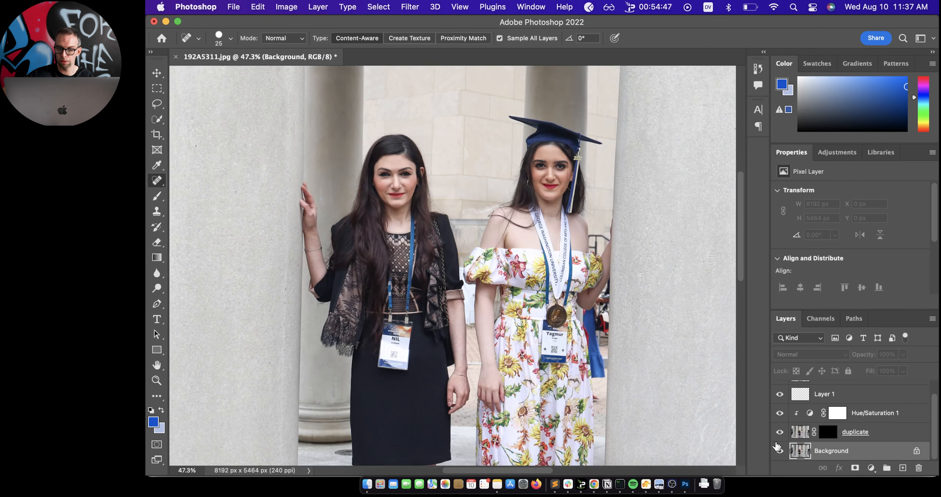
pyautogui.scroll(1, 780, 453)
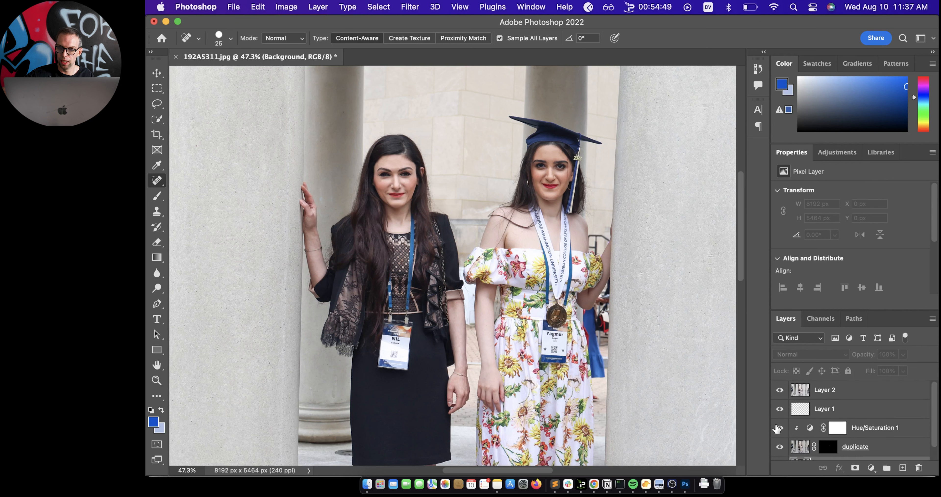
pyautogui.scroll(-1, 777, 428)
pyautogui.keyDown('alt'); pyautogui.click(780, 453); pyautogui.keyUp('alt')
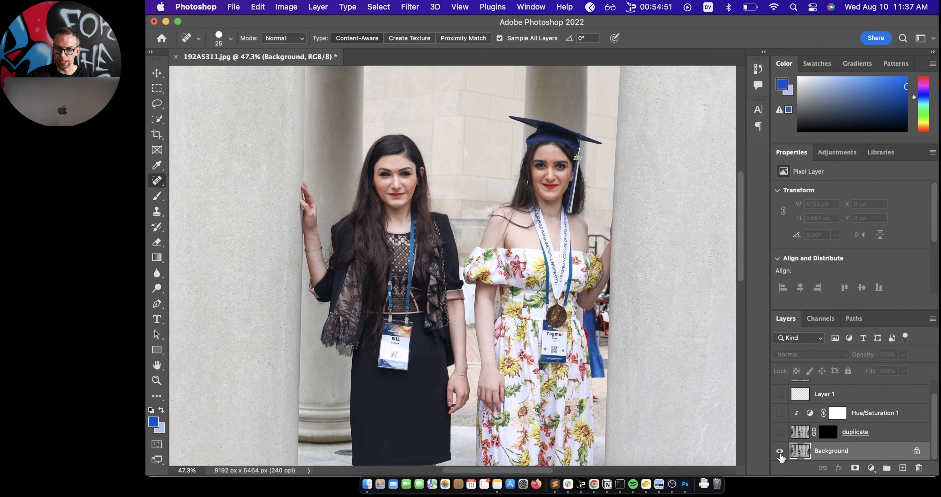
pyautogui.keyDown('alt'); pyautogui.click(781, 453); pyautogui.keyUp('alt')
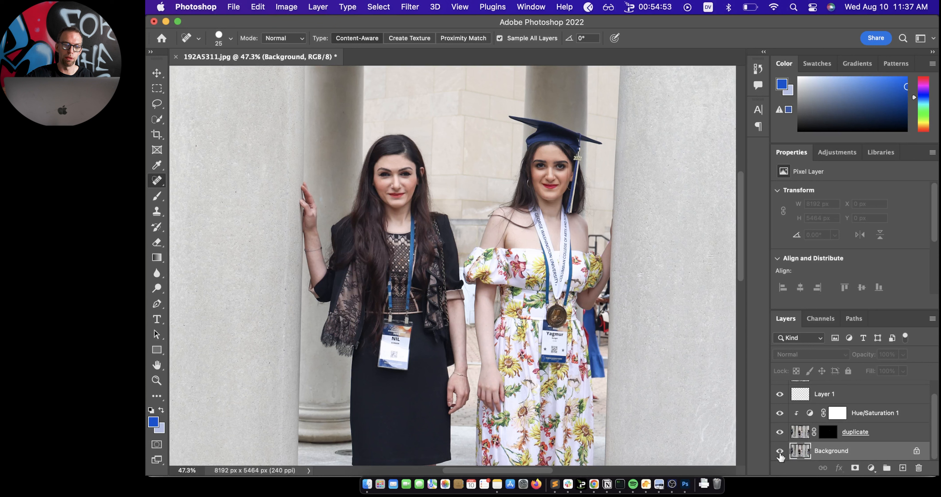